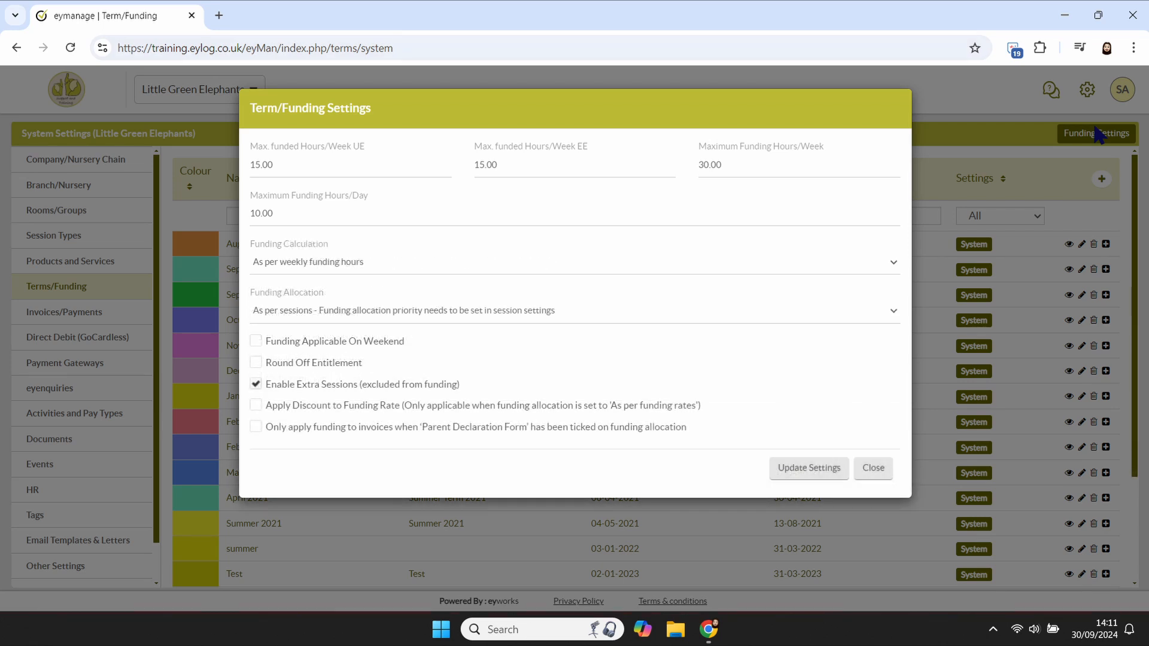
Step: Set the funding calculation to As per average of academic year
{"action": "left_click", "coordinate": [522, 259]}
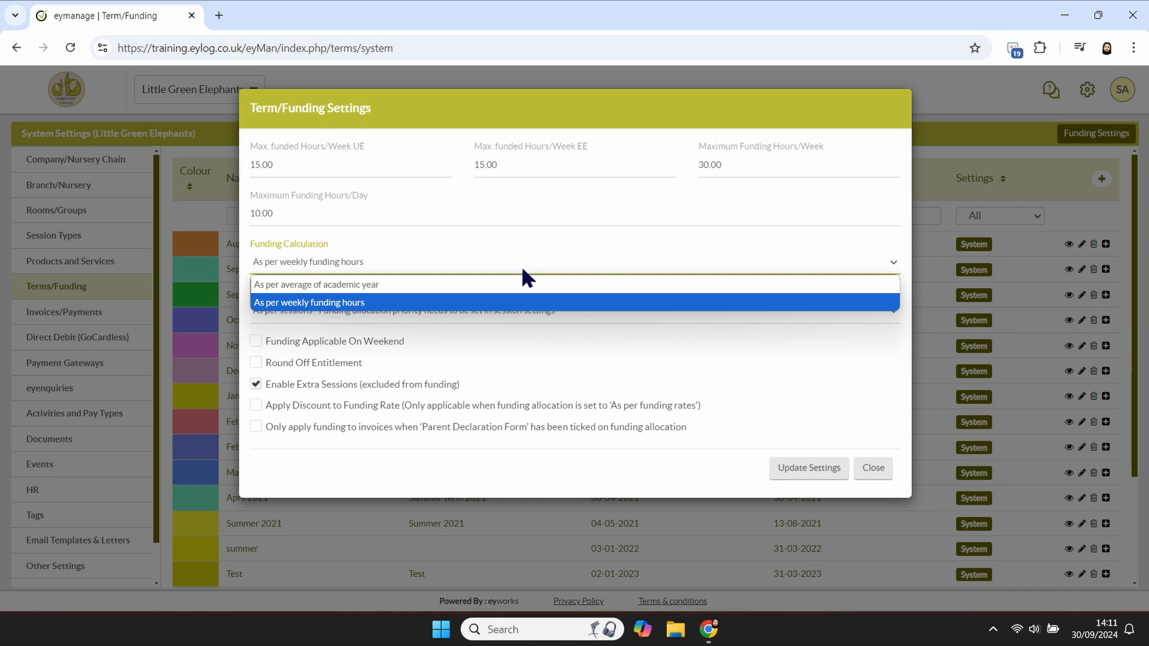
{"action": "left_click", "coordinate": [523, 282]}
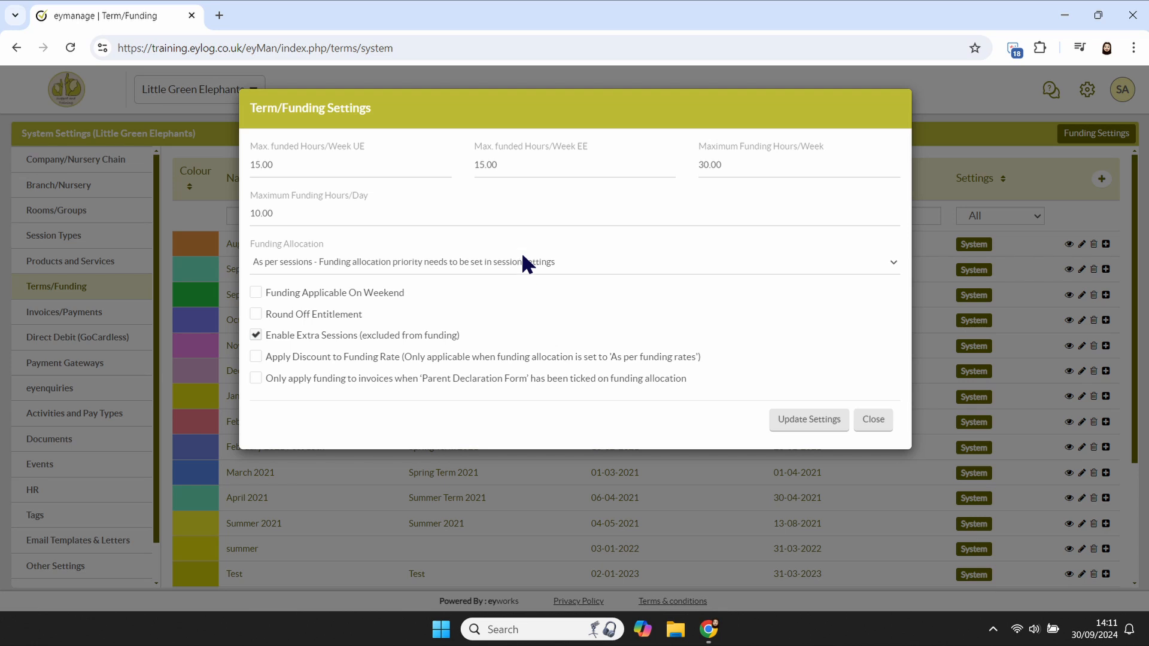
Step: Try the funding allocation options As per funding rates and Average of actual sessions, checking the related funding rate field
{"action": "left_click", "coordinate": [523, 255]}
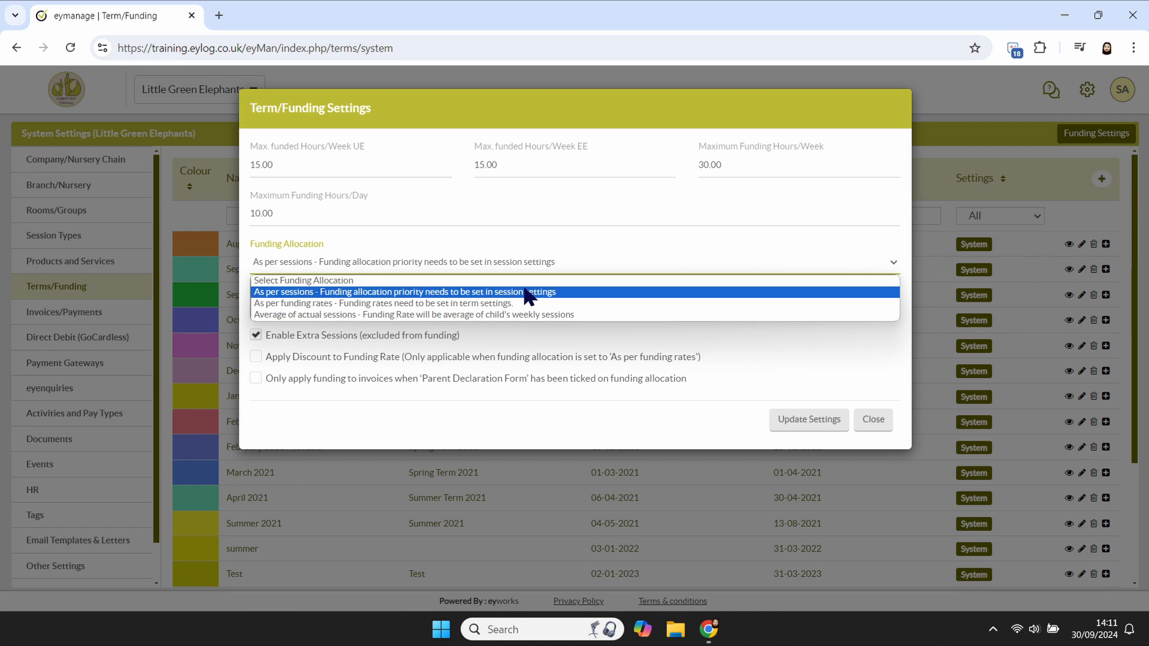
{"action": "left_click", "coordinate": [525, 303]}
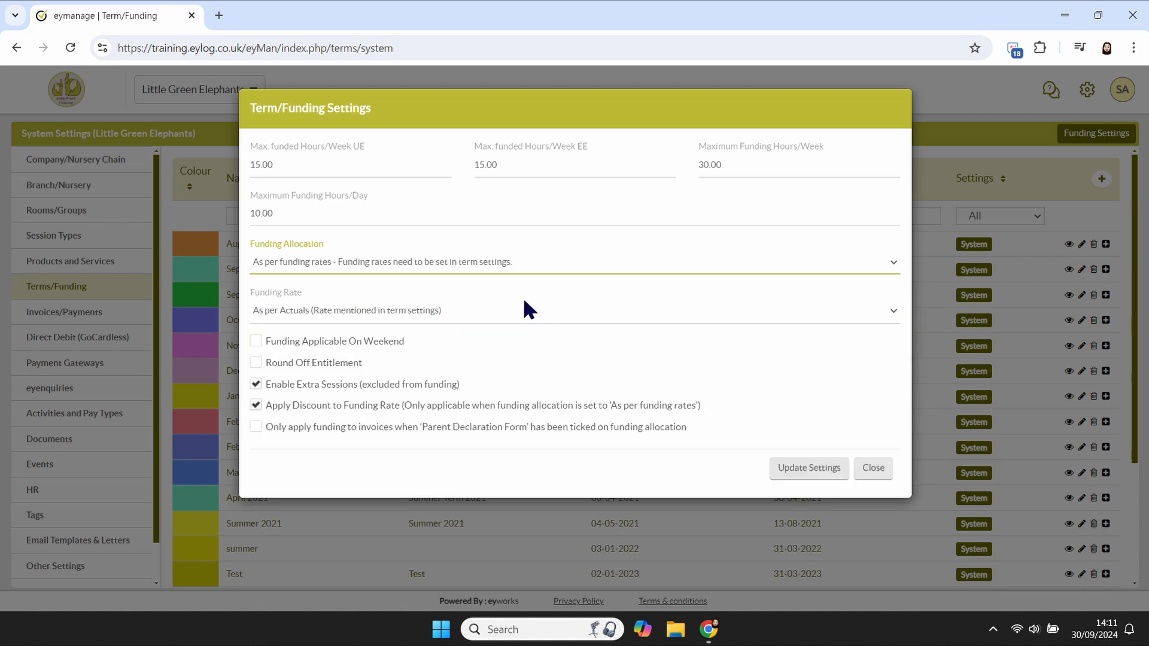
{"action": "left_click", "coordinate": [529, 311]}
{"action": "left_click", "coordinate": [522, 259]}
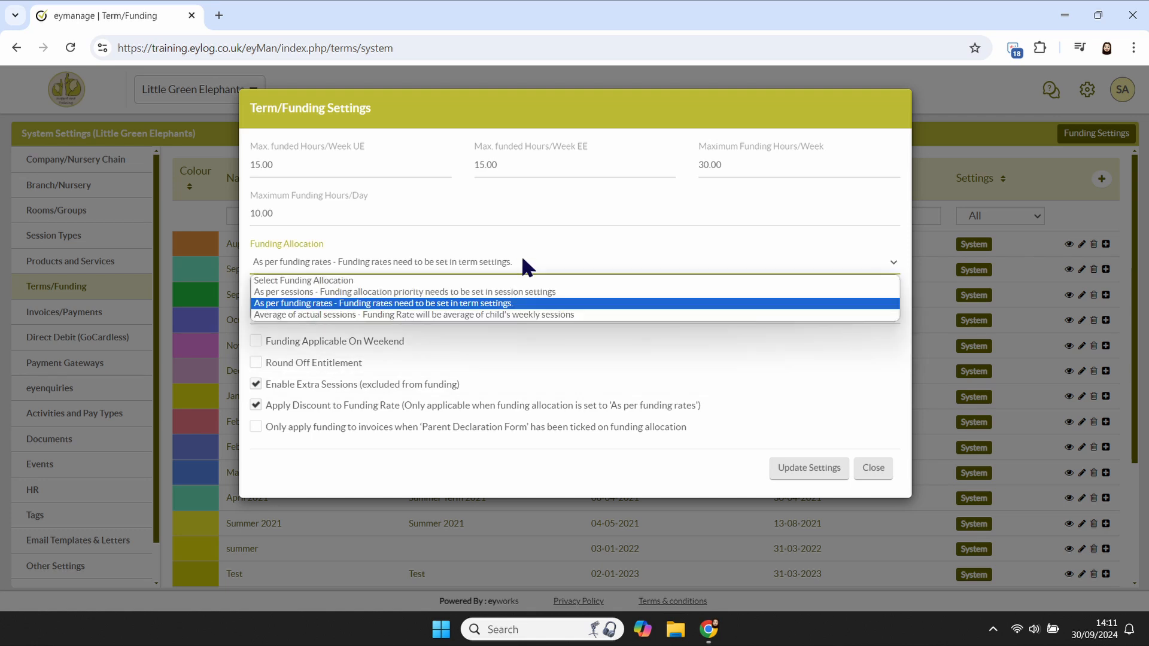
{"action": "left_click", "coordinate": [522, 311]}
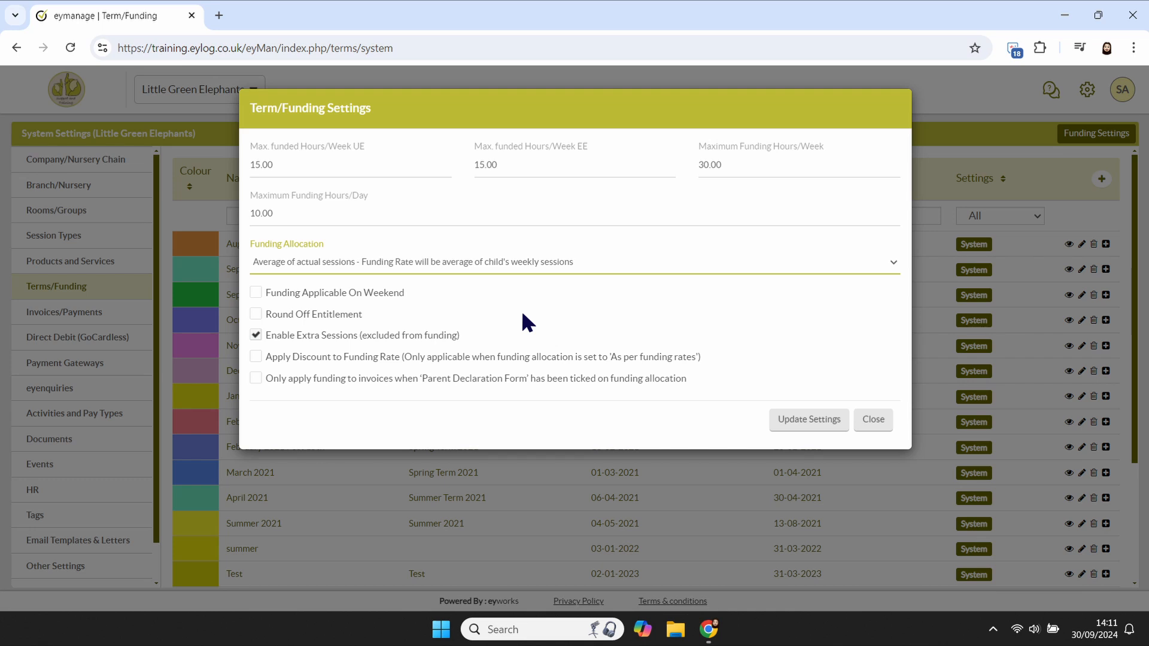
Step: Set the funding allocation to As per sessions and update the term/funding settings
{"action": "left_click", "coordinate": [522, 260]}
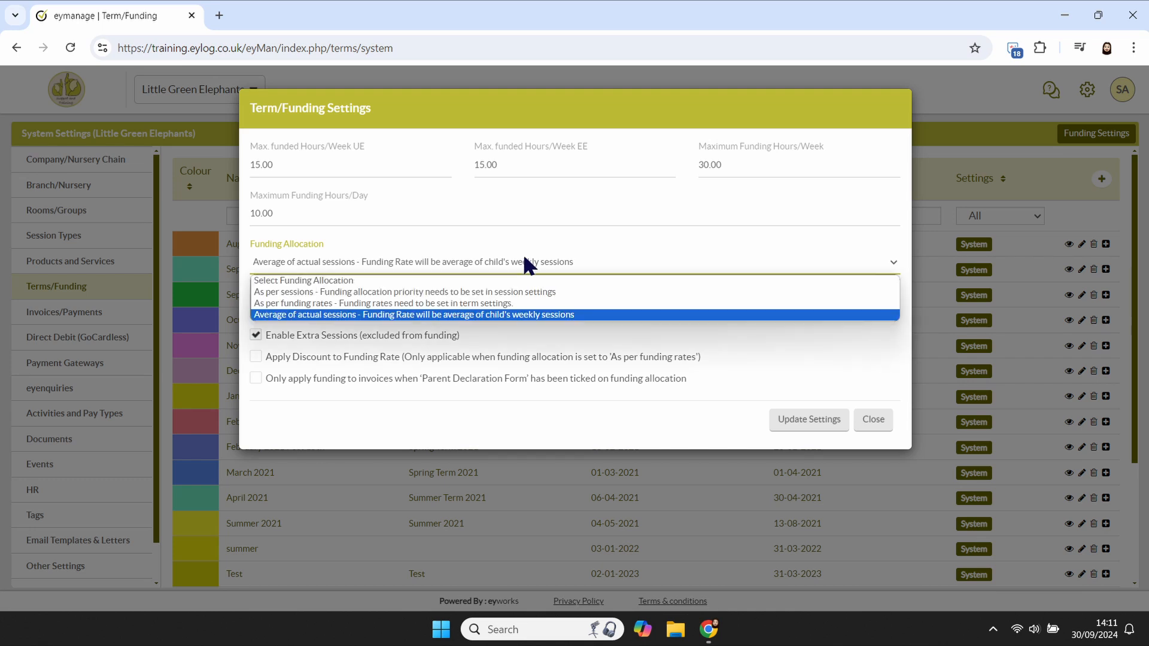
{"action": "left_click", "coordinate": [523, 287]}
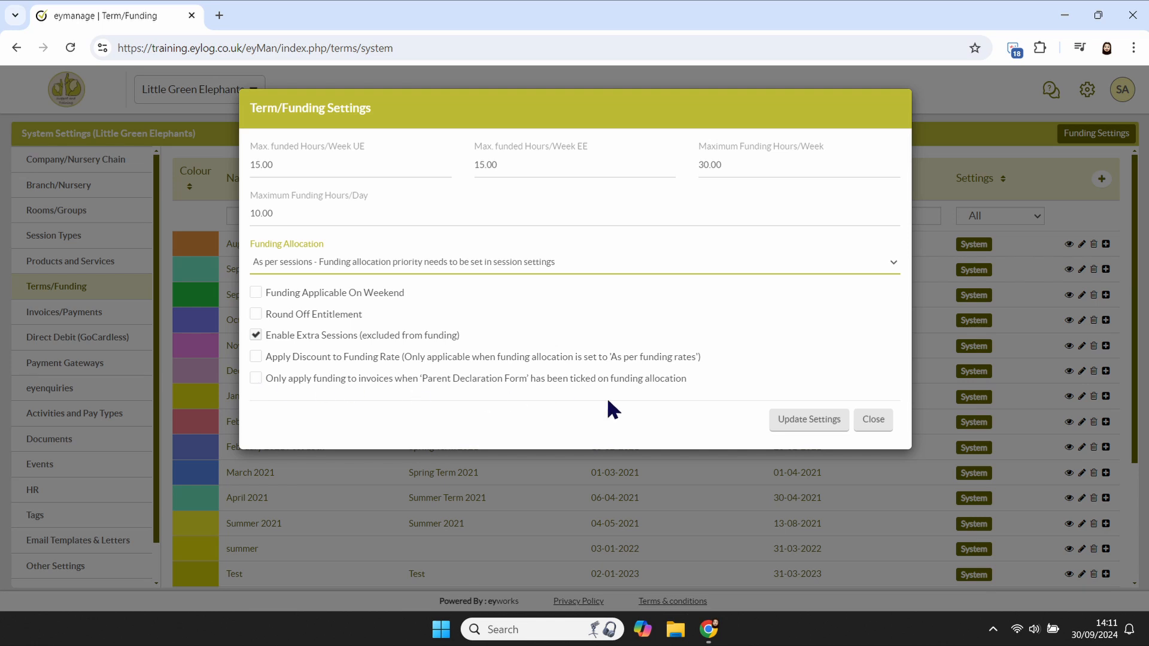
{"action": "left_click", "coordinate": [807, 419]}
{"action": "left_click", "coordinate": [873, 465]}
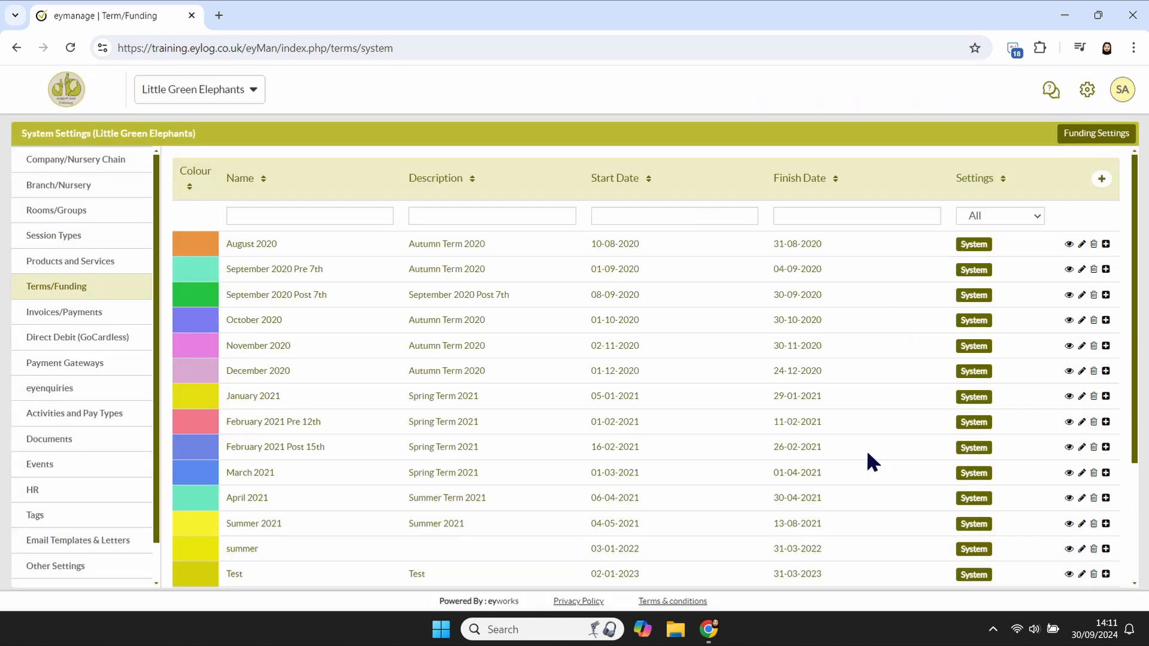
Step: Create a new term named Autumn Term 2024 with the description "Describe the term here"
{"action": "left_click", "coordinate": [1100, 179]}
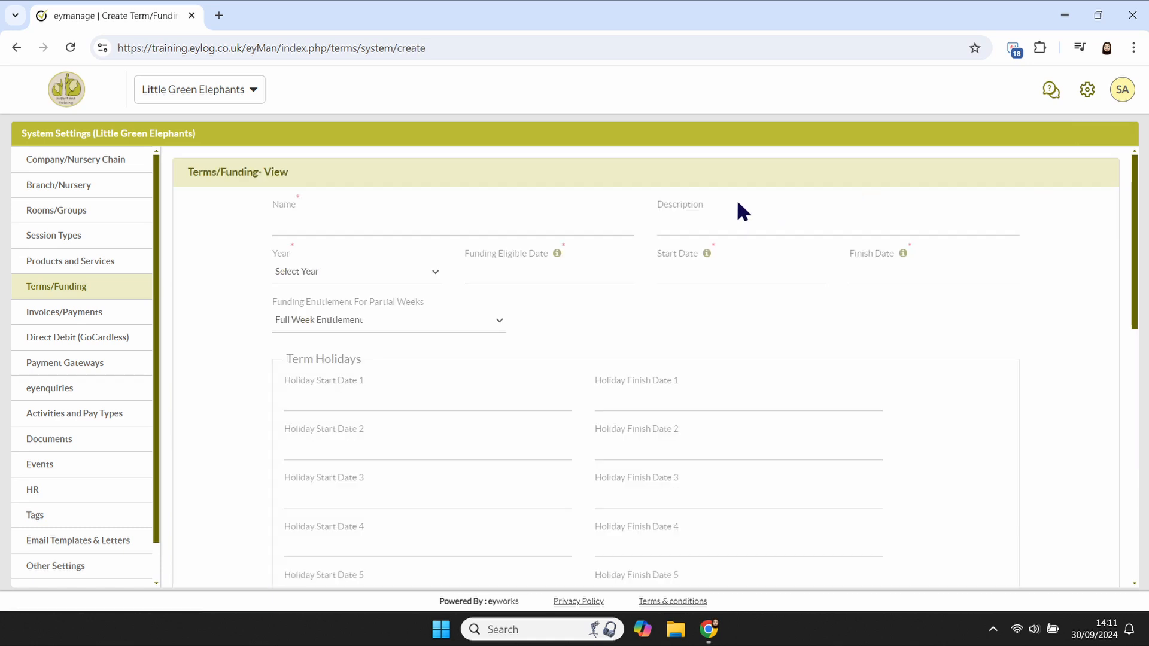
{"action": "left_click", "coordinate": [599, 224]}
{"action": "type", "text": "Autumn Term 2024"}
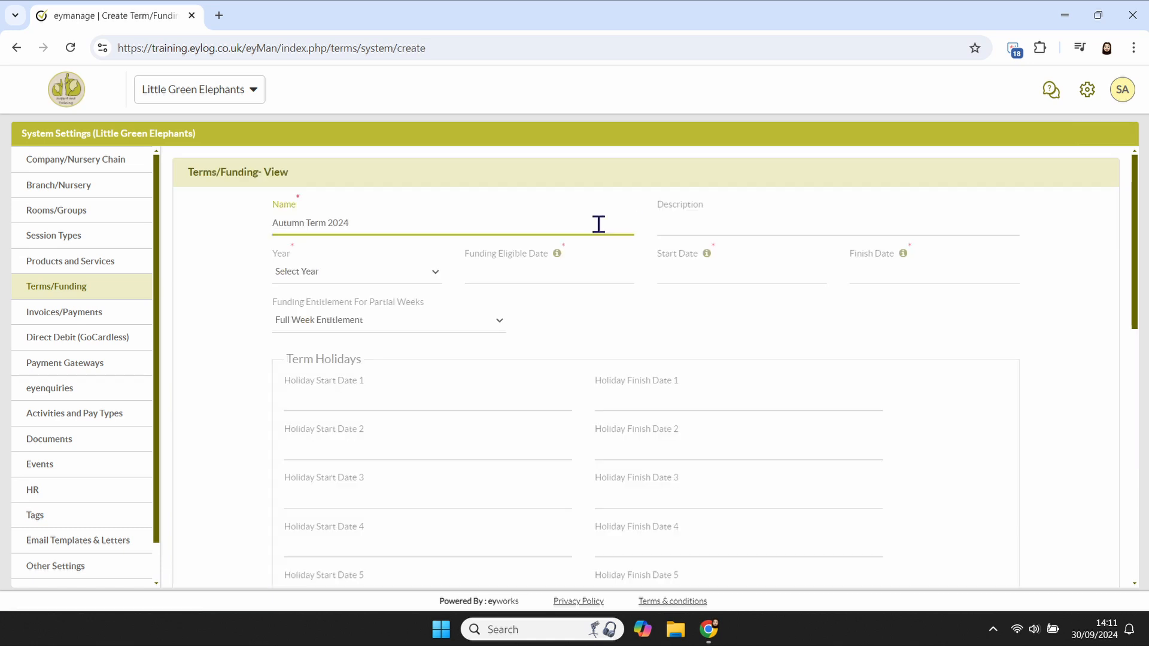
{"action": "left_click", "coordinate": [690, 223]}
{"action": "type", "text": "Describe the term here"}
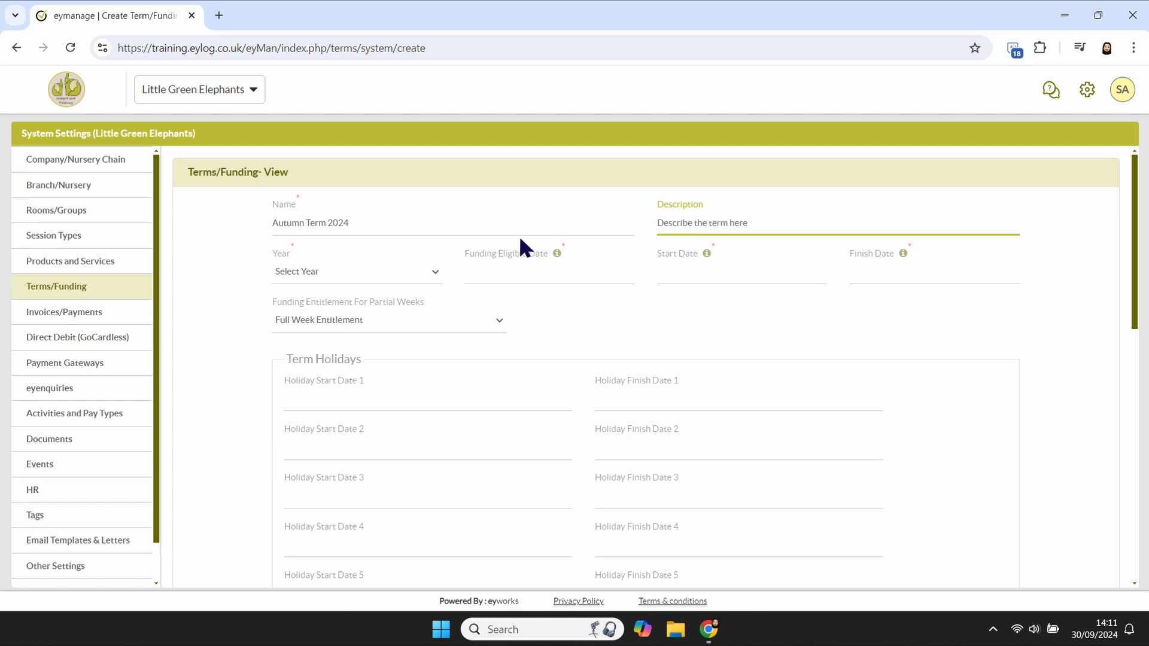
Step: Set the term's year to 2024 and its start date to 02-09-2024
{"action": "left_click", "coordinate": [354, 269]}
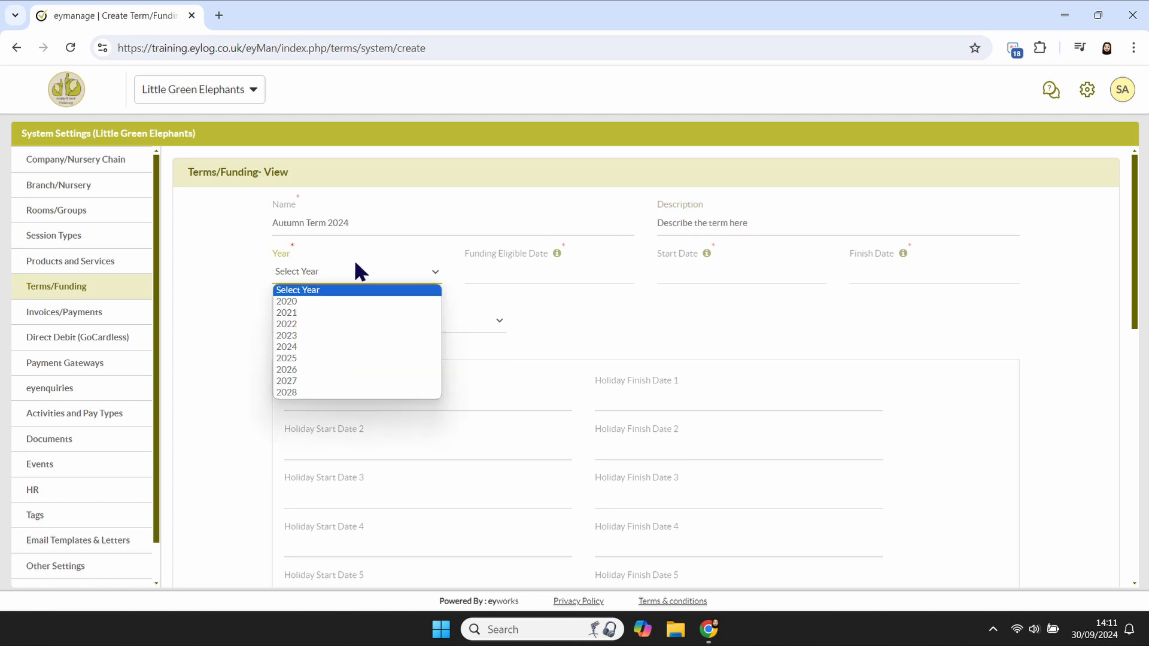
{"action": "left_click", "coordinate": [358, 325]}
{"action": "left_click", "coordinate": [664, 268]}
{"action": "left_click", "coordinate": [707, 295]}
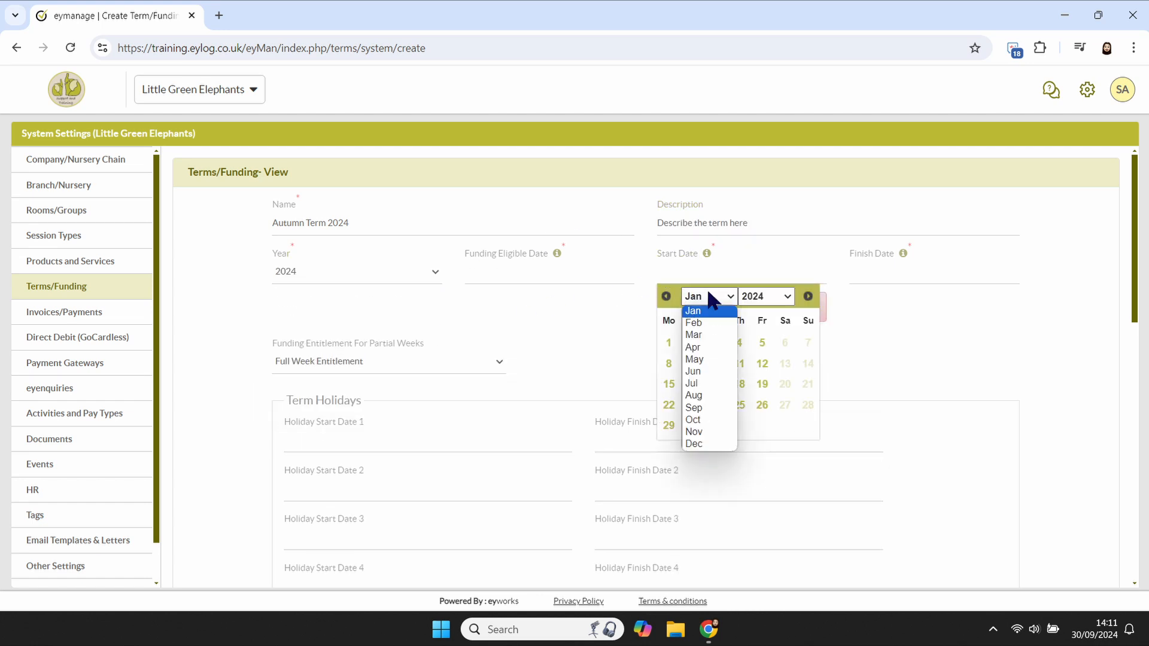
{"action": "left_click", "coordinate": [713, 412]}
{"action": "left_click", "coordinate": [668, 363]}
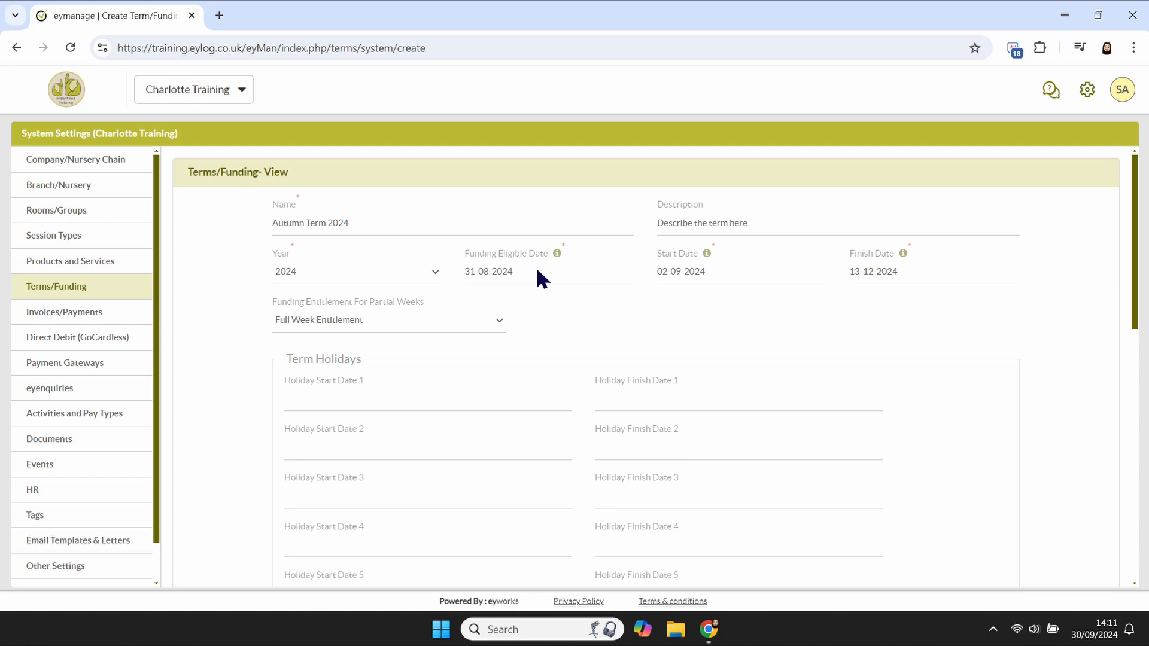
Step: Set the term colour to #EEEDC6 and choose a term month, keeping Full Week Entitlement for partial weeks
{"action": "left_click", "coordinate": [453, 321]}
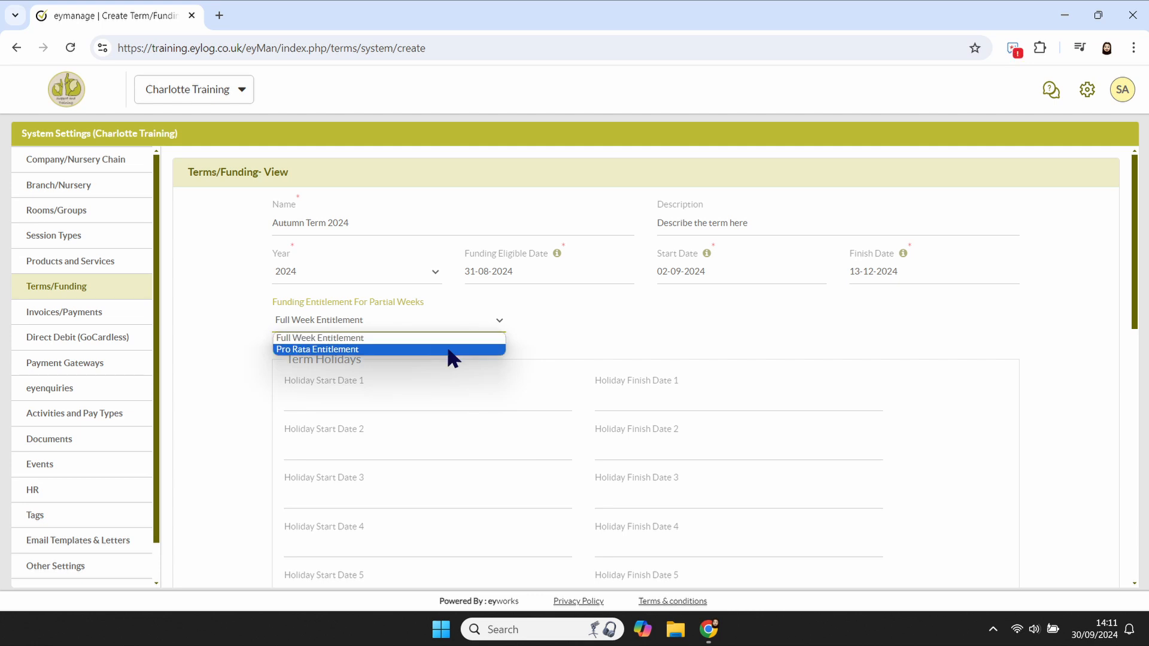
{"action": "scroll", "coordinate": [453, 369], "scroll_direction": "down", "scroll_amount": 3}
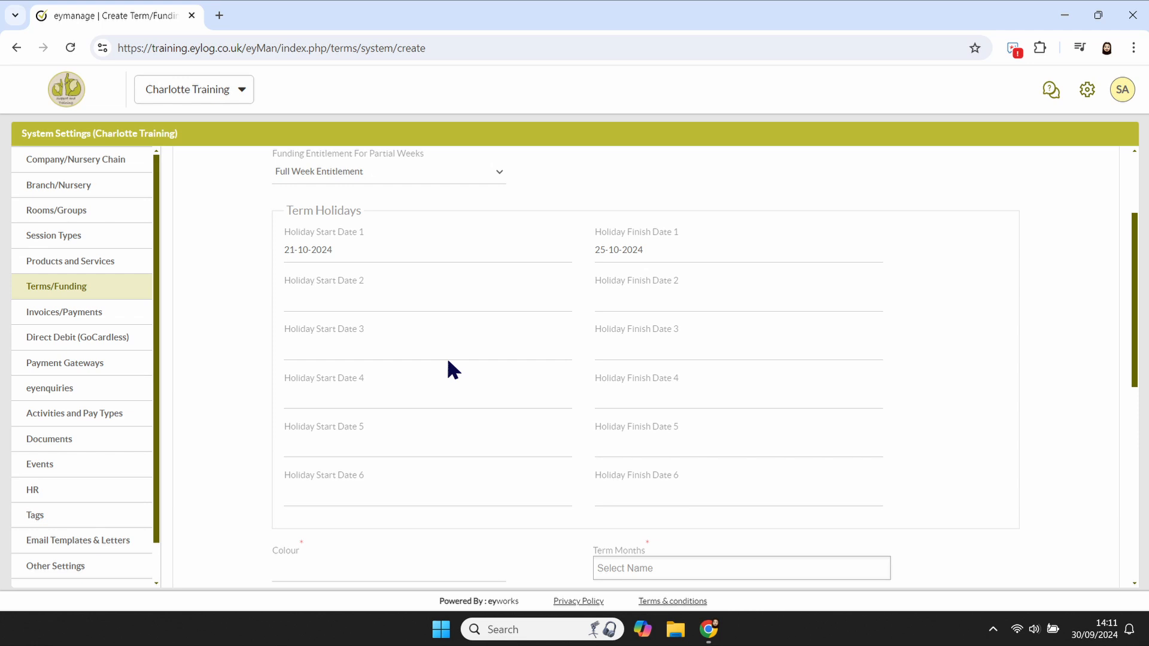
{"action": "left_click", "coordinate": [353, 567]}
{"action": "left_click", "coordinate": [407, 534]}
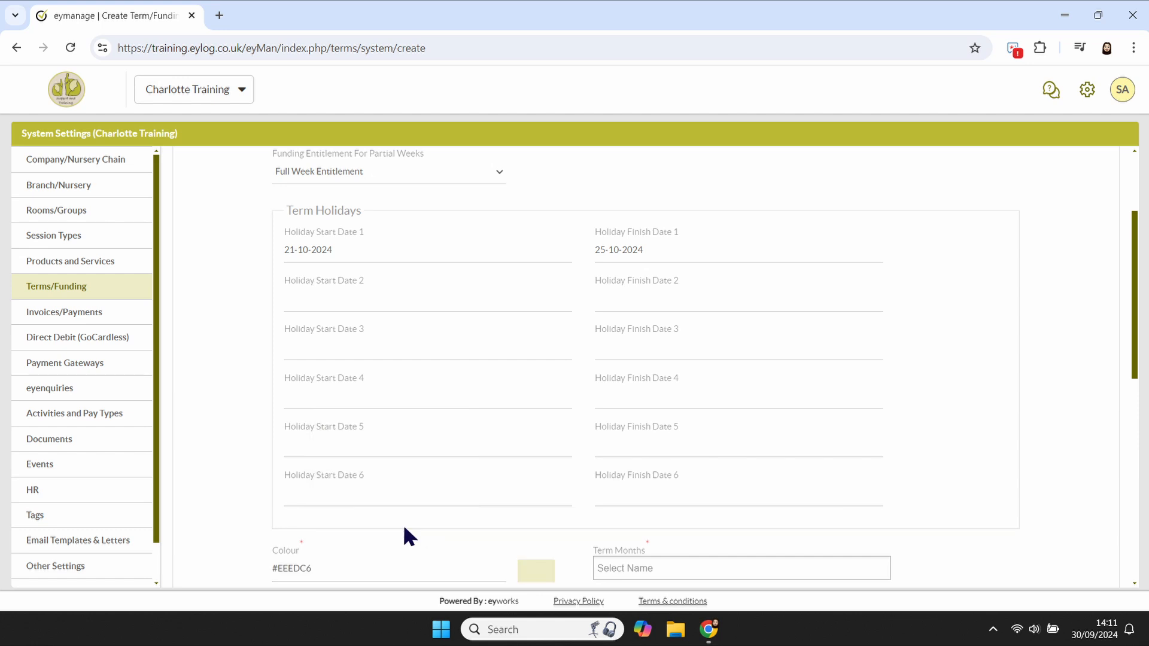
{"action": "left_click", "coordinate": [649, 568]}
{"action": "scroll", "coordinate": [653, 530], "scroll_direction": "down", "scroll_amount": 2}
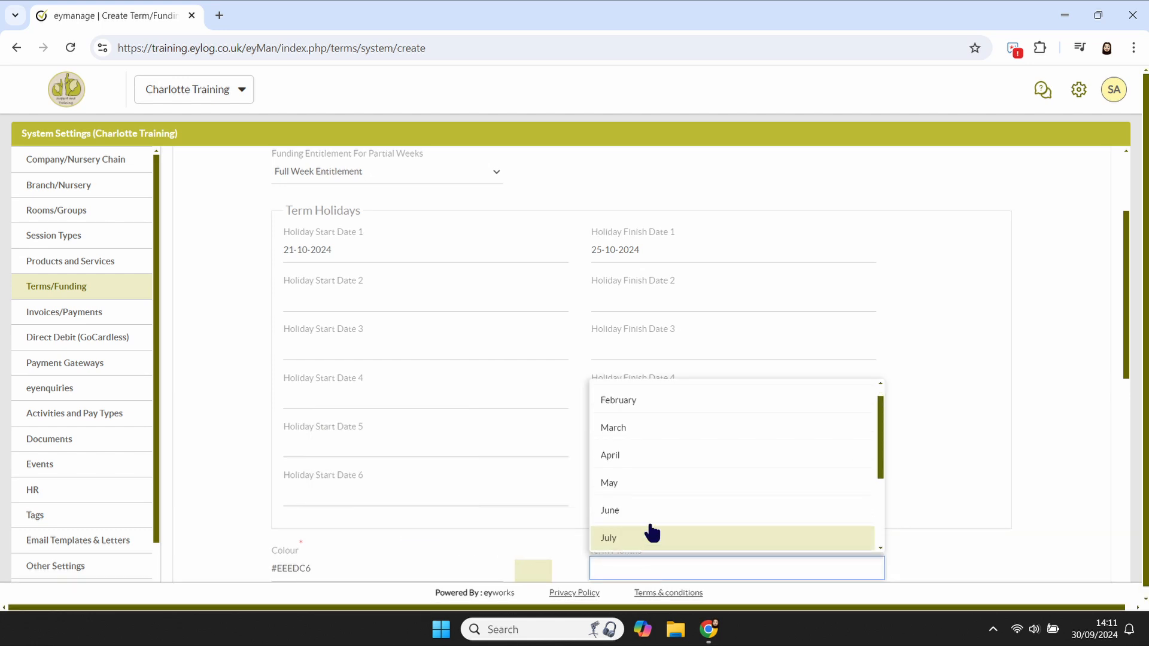
{"action": "left_click", "coordinate": [647, 525]}
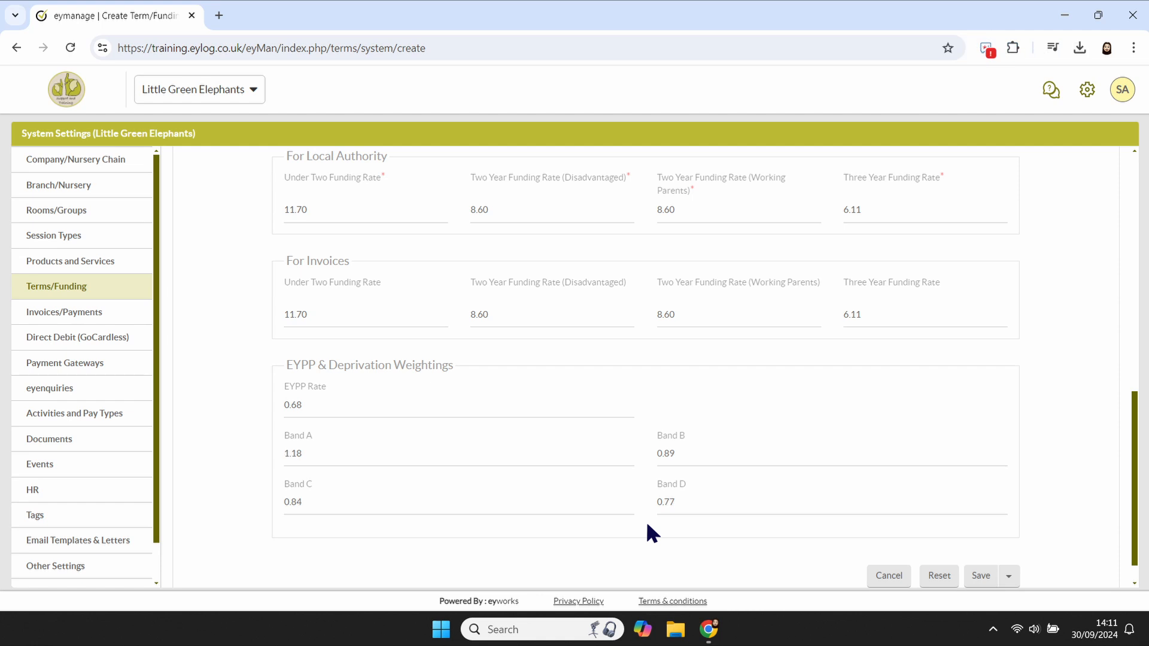
Step: Save the new term and continue to its children's funding allocation
{"action": "scroll", "coordinate": [648, 525], "scroll_direction": "down", "scroll_amount": 1}
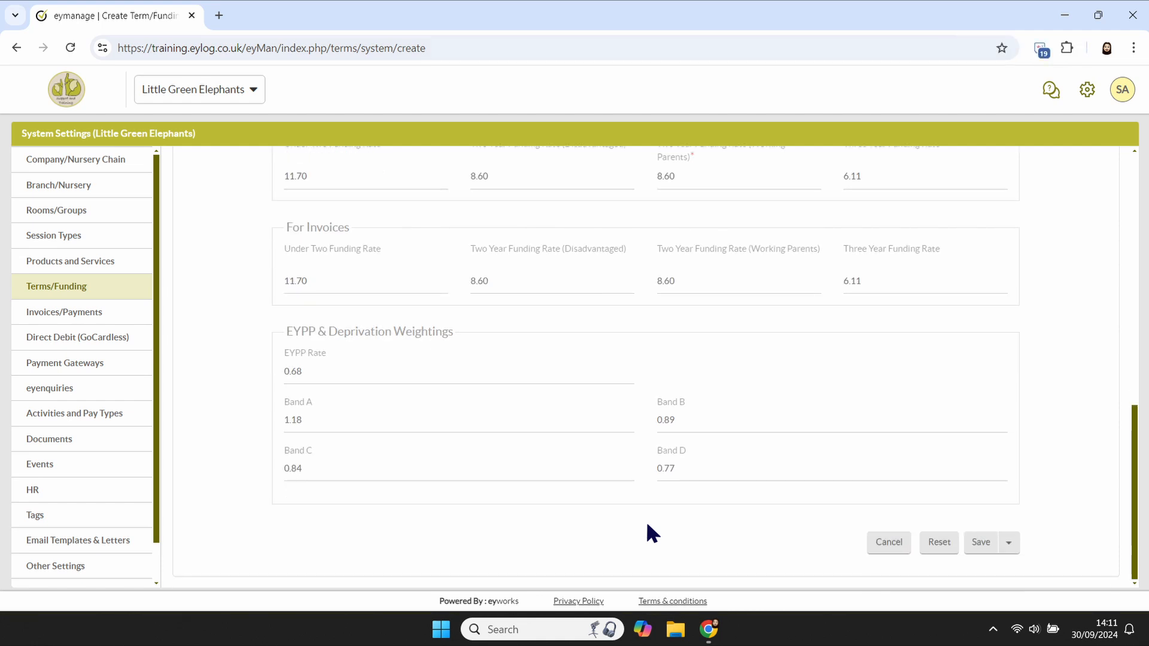
{"action": "left_click", "coordinate": [1008, 543]}
{"action": "left_click", "coordinate": [1008, 566]}
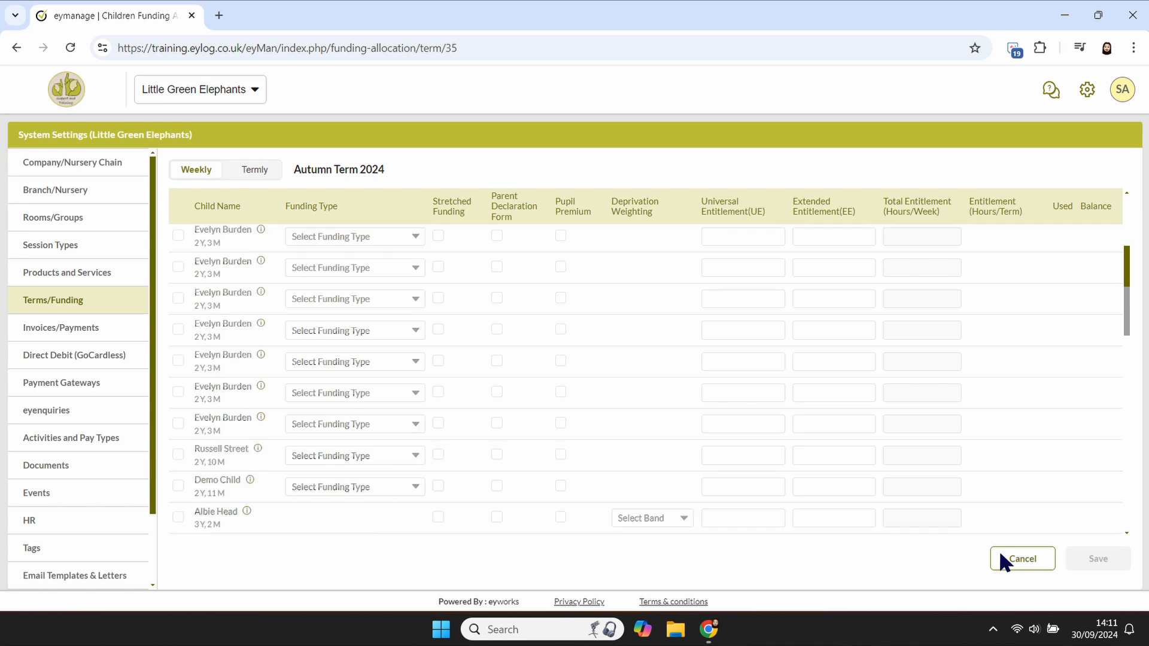
Step: Check the deprivation weighting bands available for the three-year-old child and compare the termly and weekly entitlement views
{"action": "left_click", "coordinate": [672, 519]}
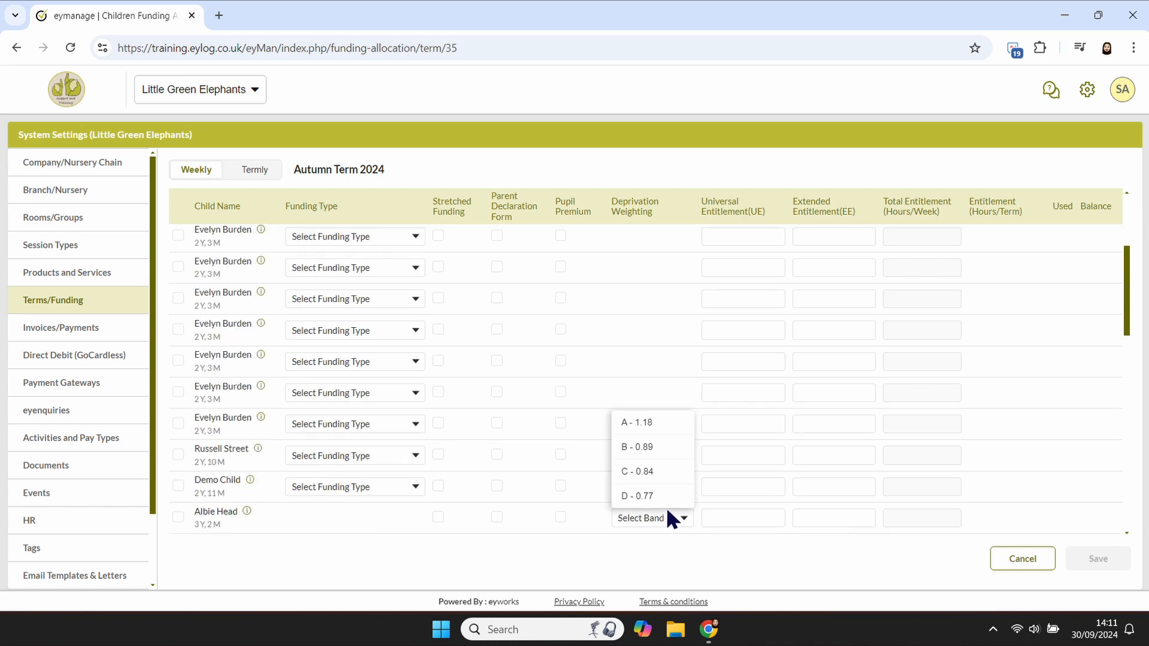
{"action": "scroll", "coordinate": [667, 511], "scroll_direction": "up", "scroll_amount": 5}
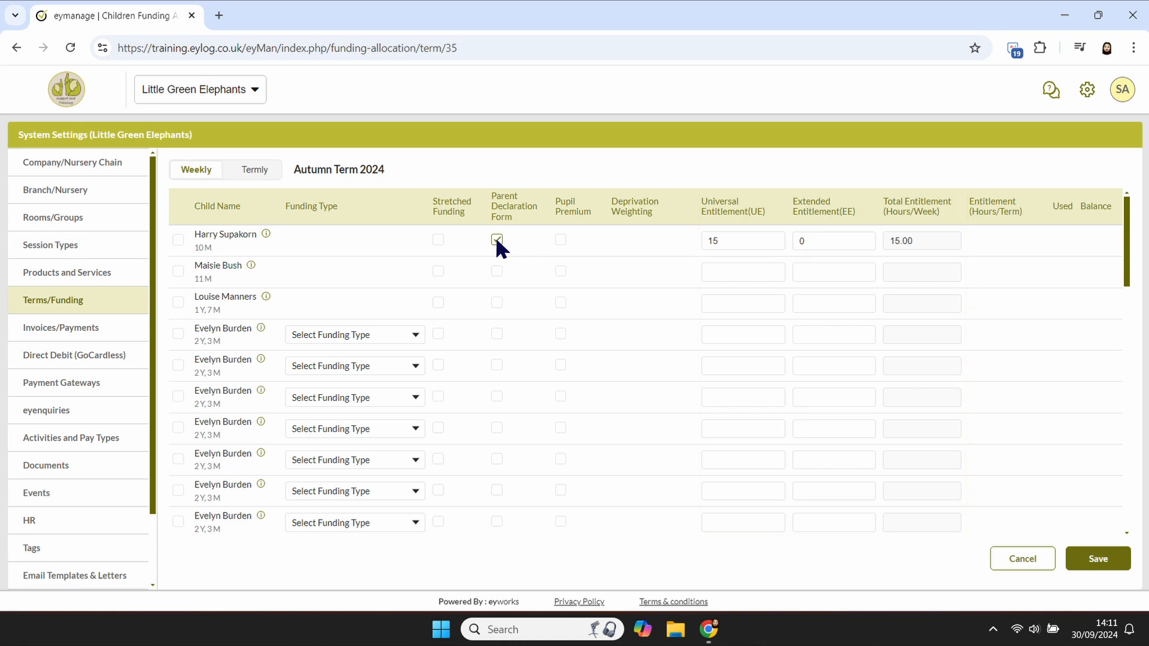
{"action": "left_click", "coordinate": [258, 170]}
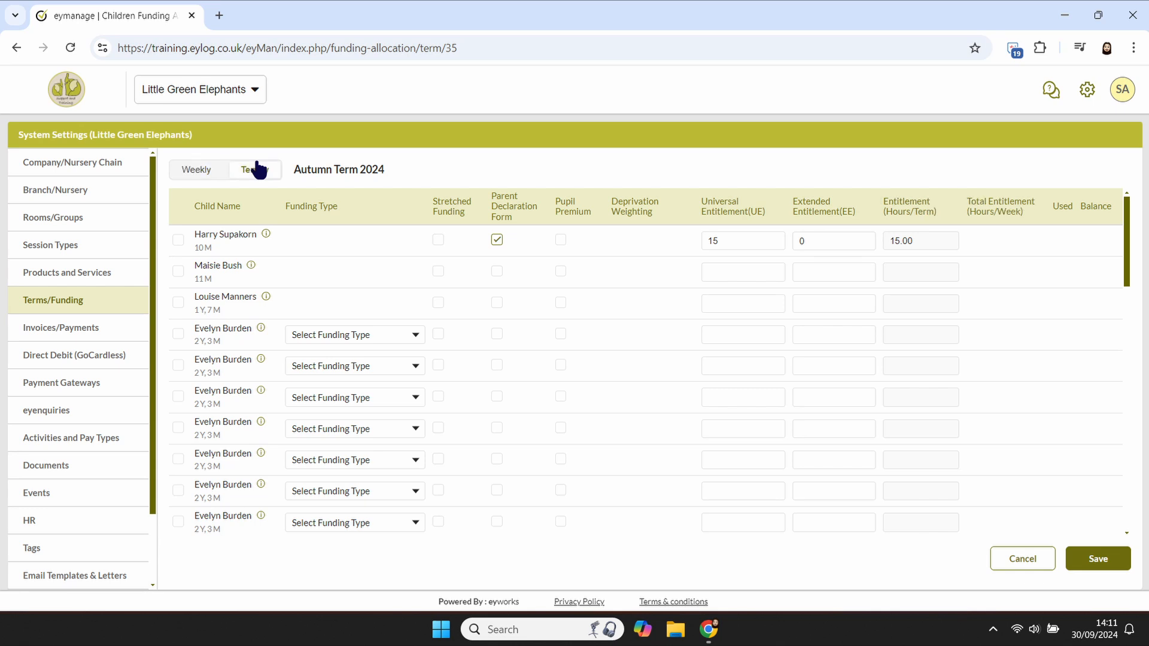
{"action": "left_click", "coordinate": [200, 169]}
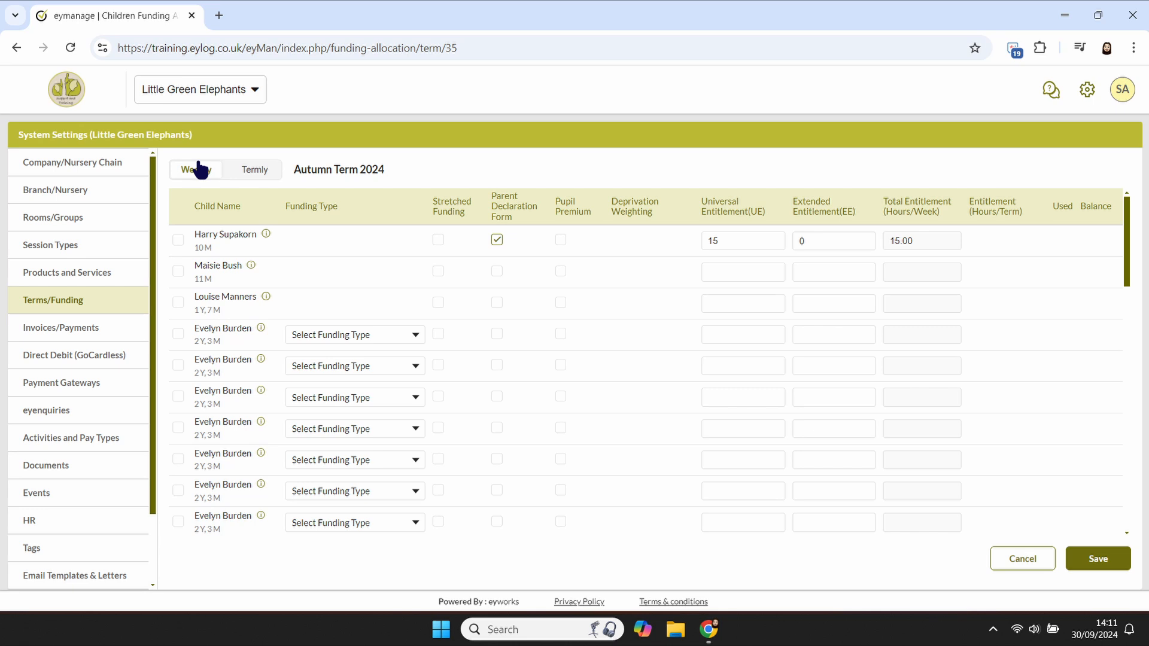
Step: Allocate 15 universal entitlement hours with the parent declaration form to the first two children together, clearing the selection once done
{"action": "left_click", "coordinate": [178, 240]}
{"action": "left_click", "coordinate": [179, 271]}
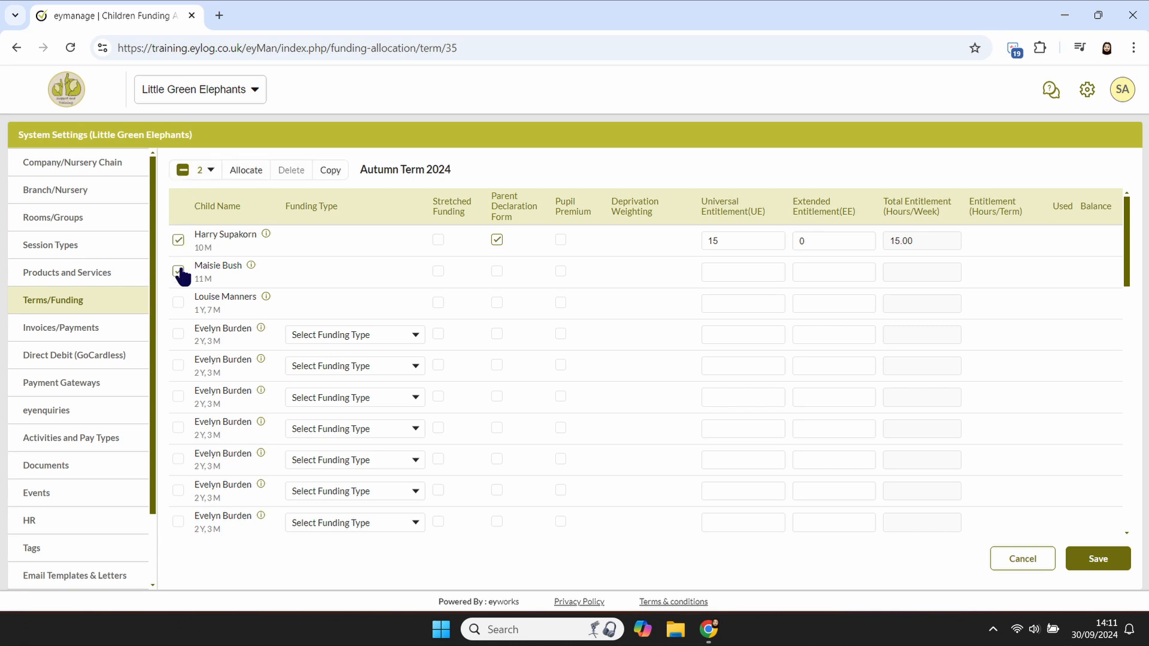
{"action": "left_click", "coordinate": [240, 170]}
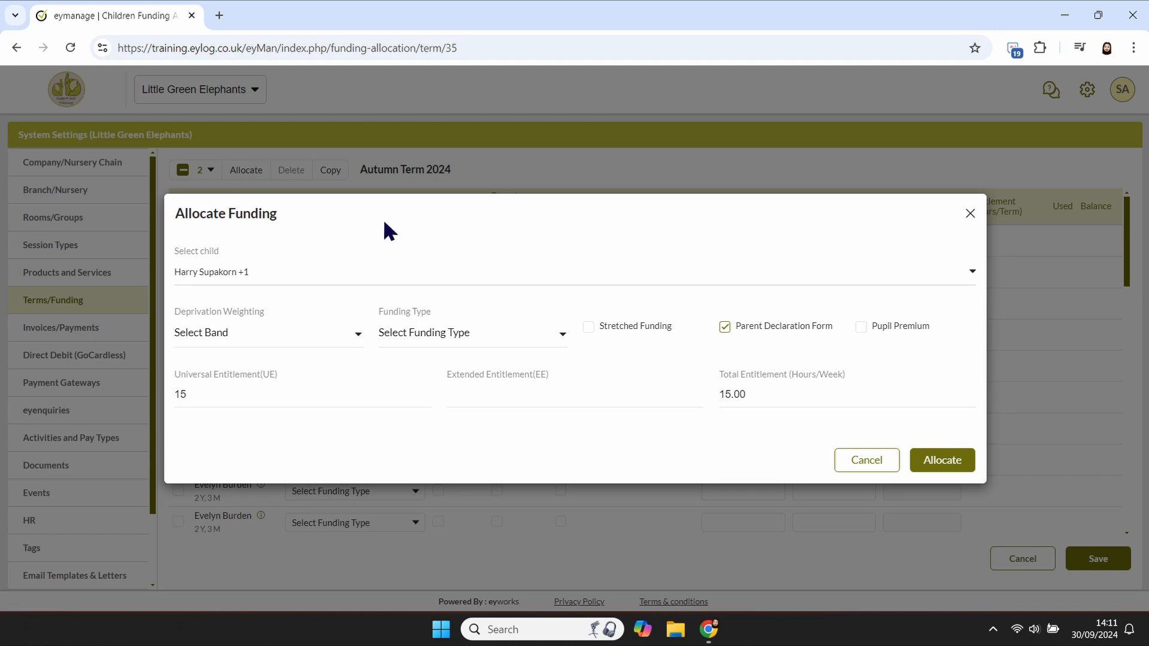
{"action": "left_click", "coordinate": [935, 459]}
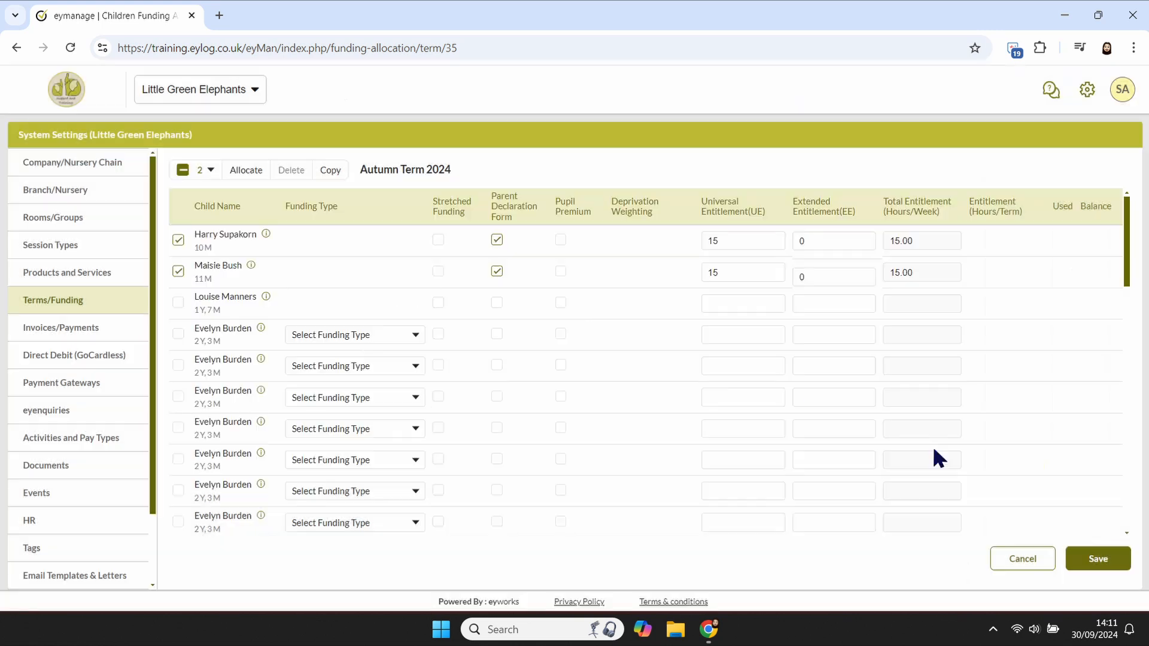
{"action": "left_click", "coordinate": [197, 168]}
{"action": "left_click", "coordinate": [200, 192]}
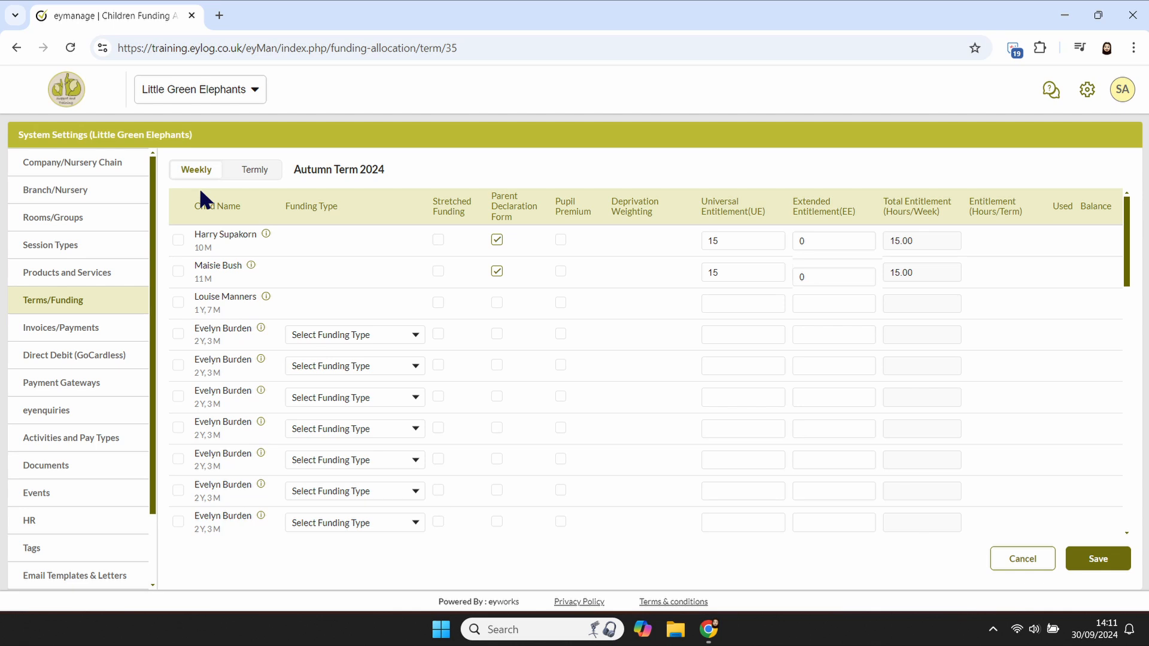
Step: Copy the funding allocation from a previous term for the fourth child in the list
{"action": "left_click", "coordinate": [178, 333]}
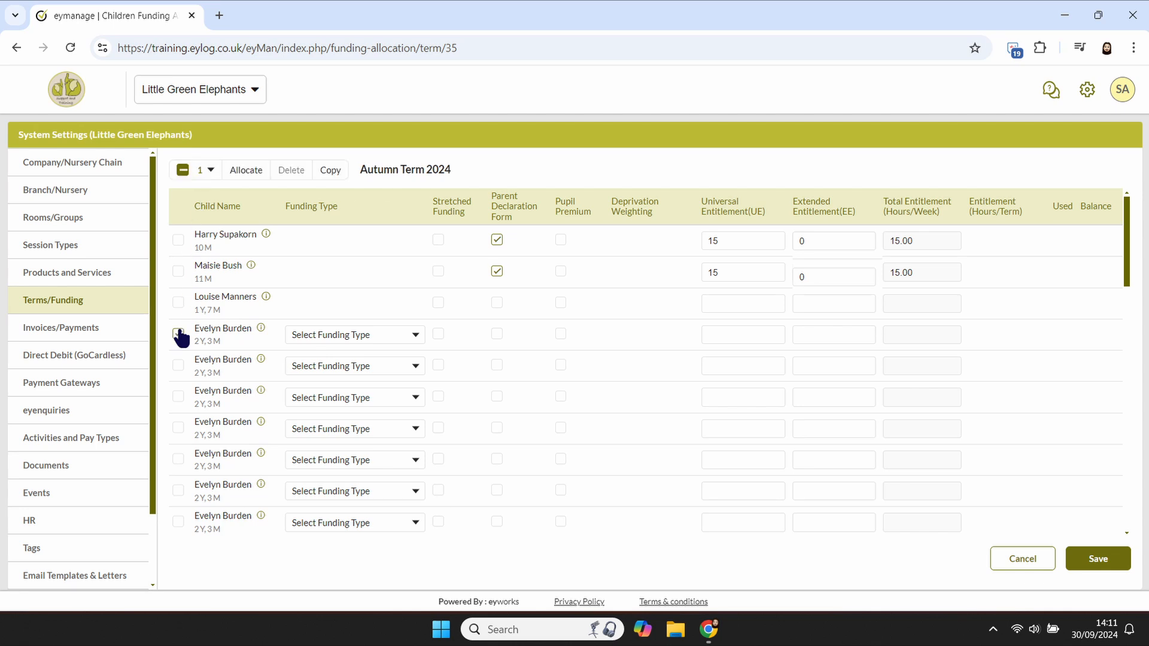
{"action": "left_click", "coordinate": [328, 171]}
{"action": "left_click", "coordinate": [477, 346]}
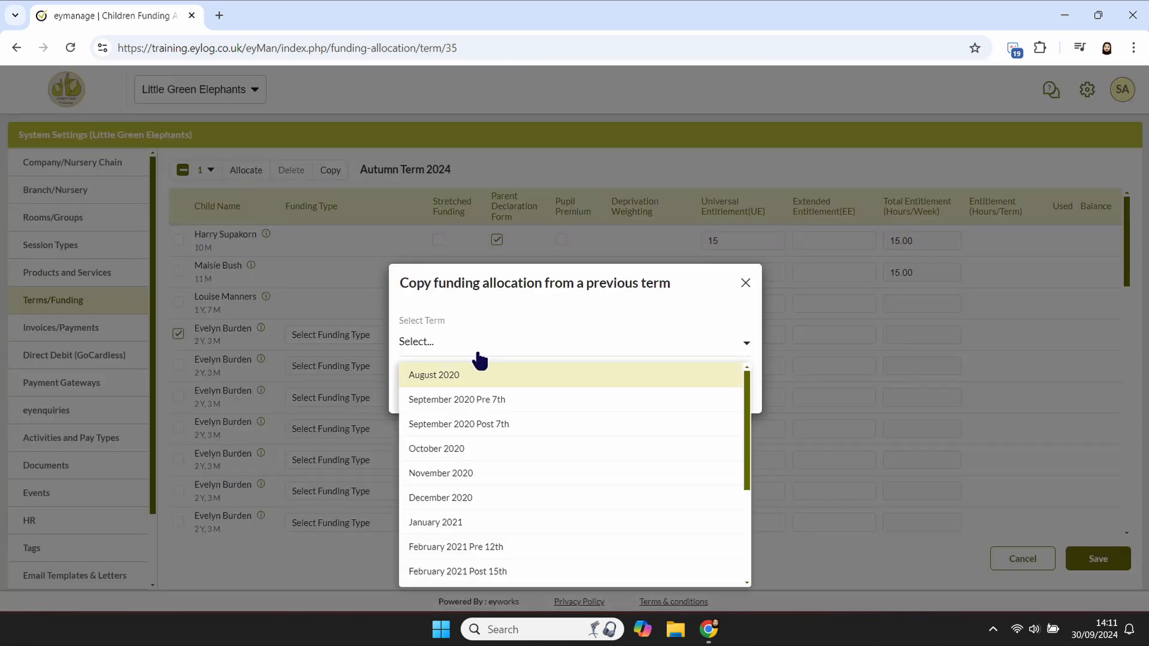
{"action": "scroll", "coordinate": [477, 374], "scroll_direction": "down", "scroll_amount": 3}
{"action": "left_click", "coordinate": [477, 478]}
{"action": "left_click", "coordinate": [718, 390]}
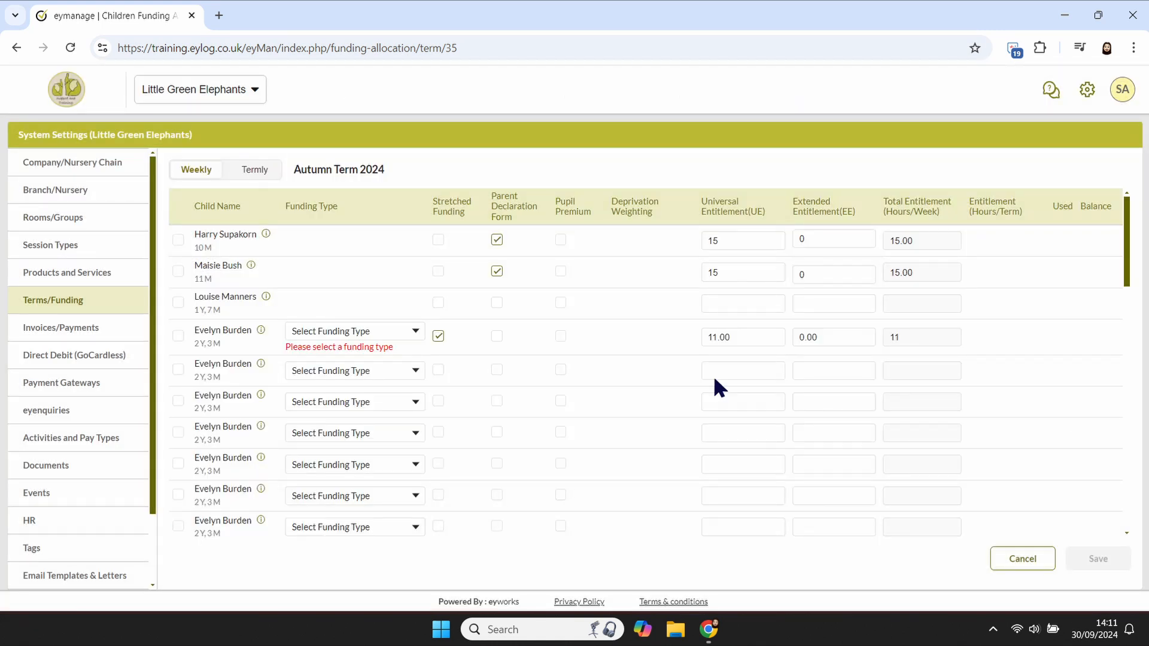
Step: Set the fourth child's funding type to Two Year (Working Parents) and save the term's funding allocations
{"action": "left_click", "coordinate": [396, 331]}
{"action": "left_click", "coordinate": [397, 379]}
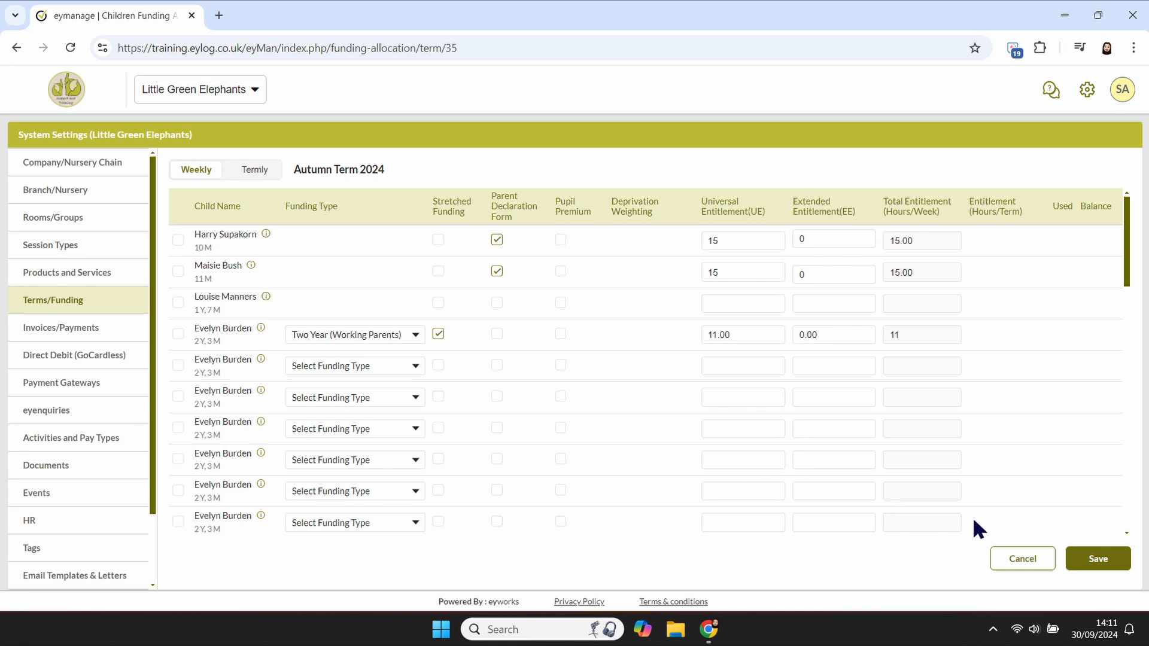
{"action": "left_click", "coordinate": [1095, 557]}
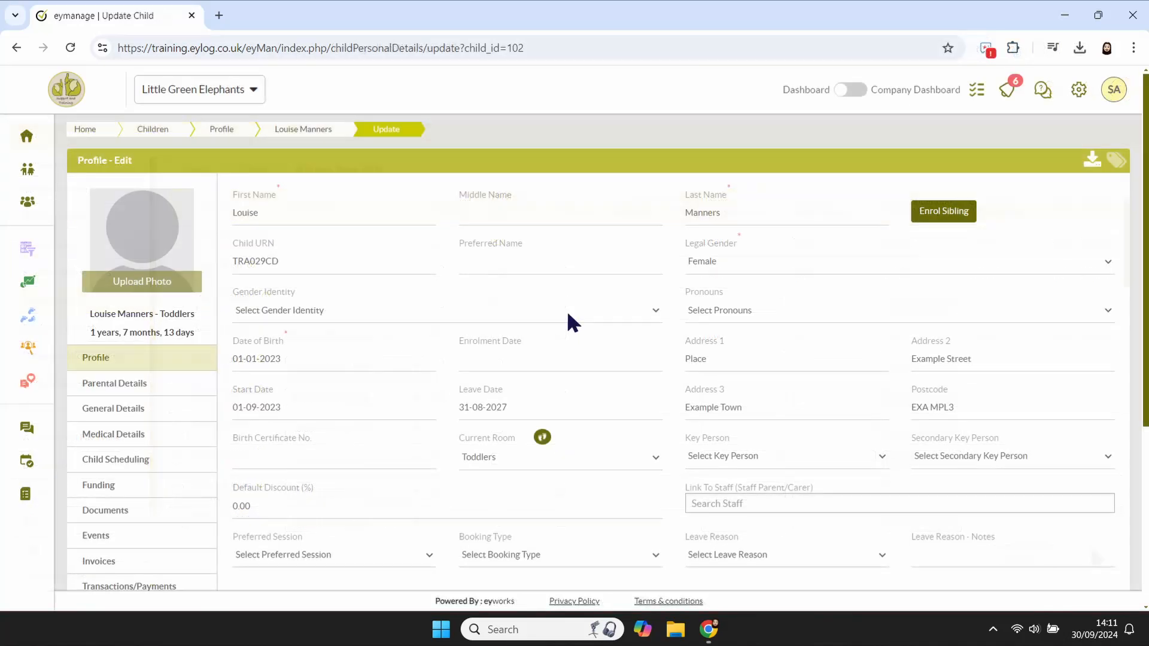
Step: Review the funding allocation options in the child's own funding settings and leave them without overriding the nursery settings
{"action": "left_click", "coordinate": [184, 483]}
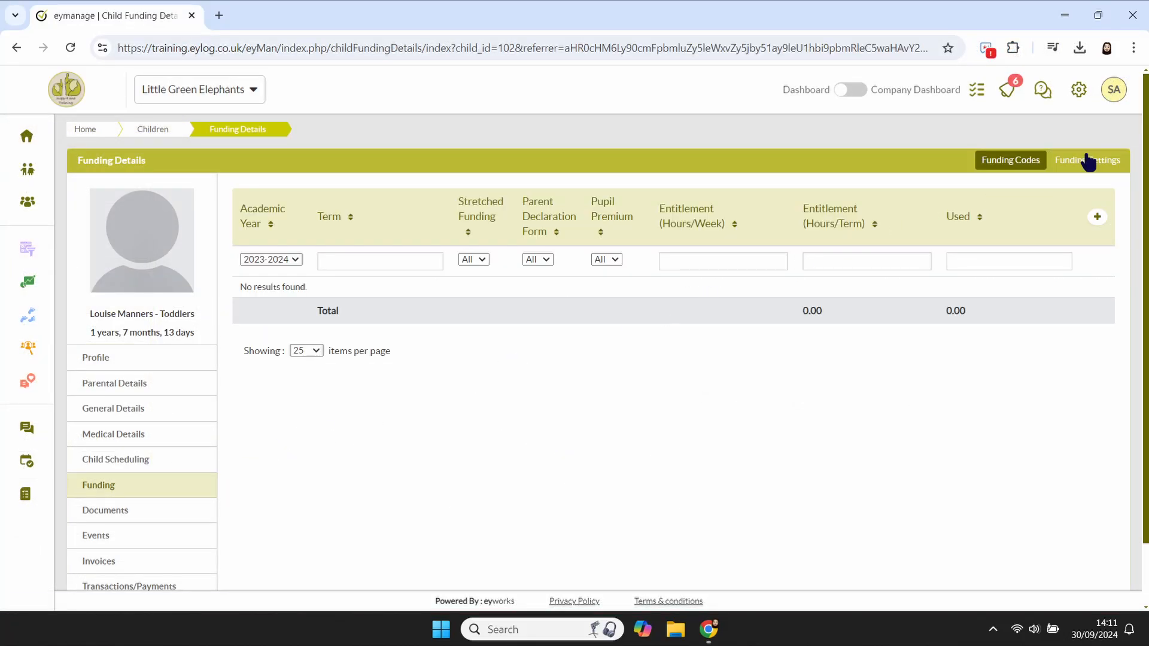
{"action": "left_click", "coordinate": [1074, 159]}
{"action": "left_click", "coordinate": [647, 364]}
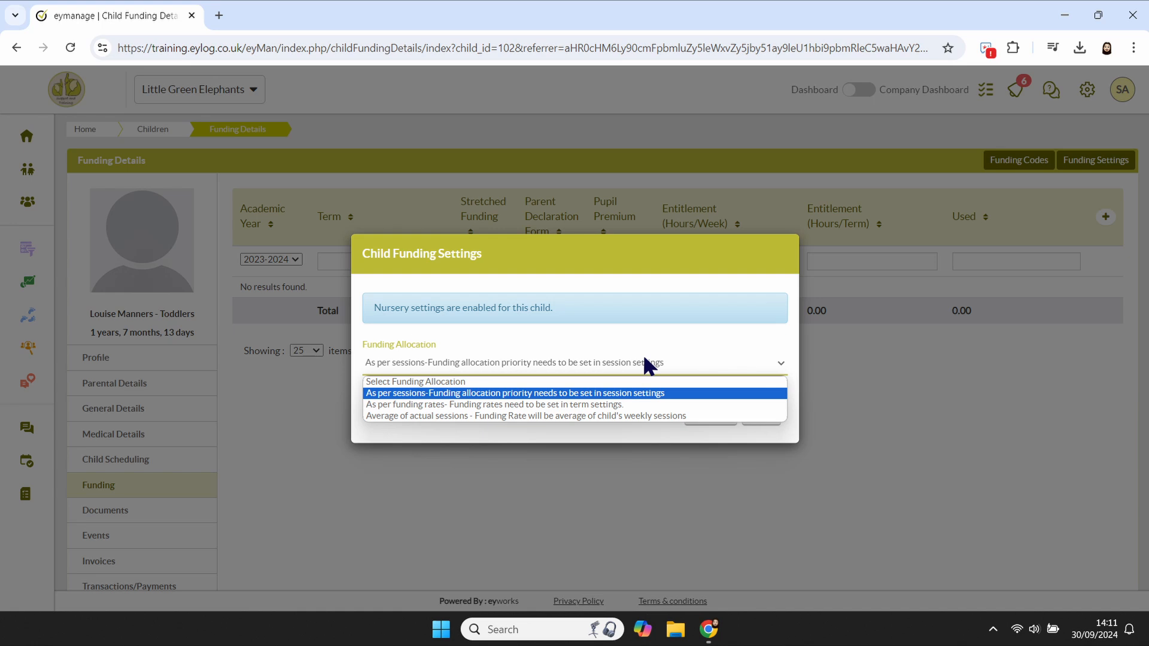
{"action": "left_click", "coordinate": [647, 364]}
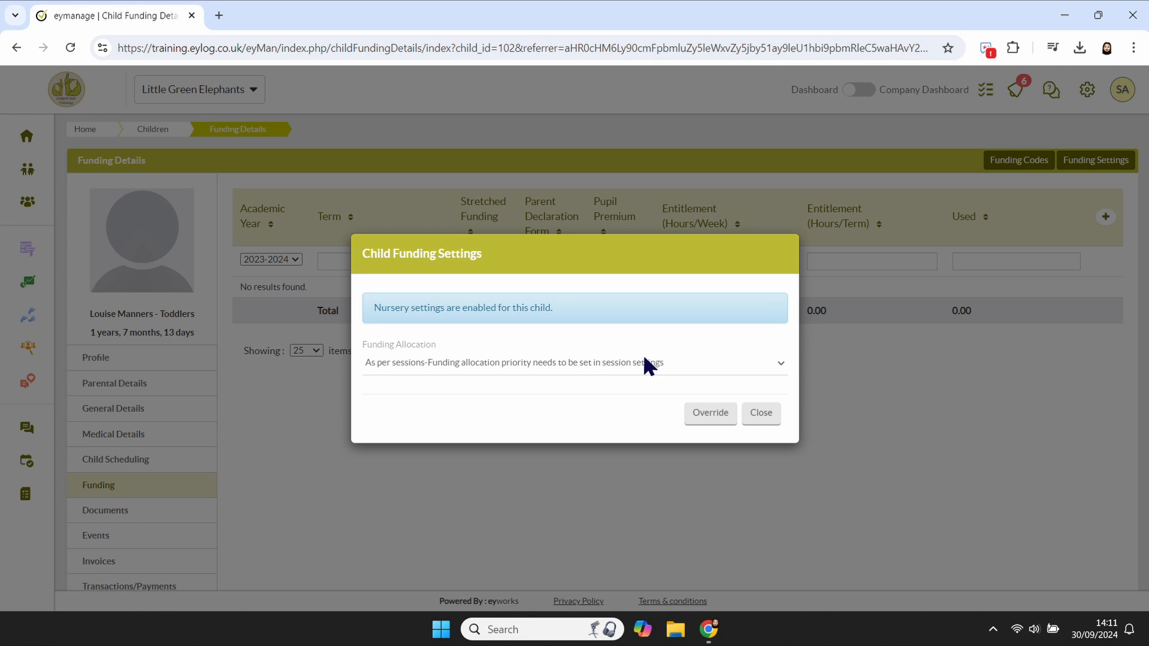
{"action": "left_click", "coordinate": [761, 413]}
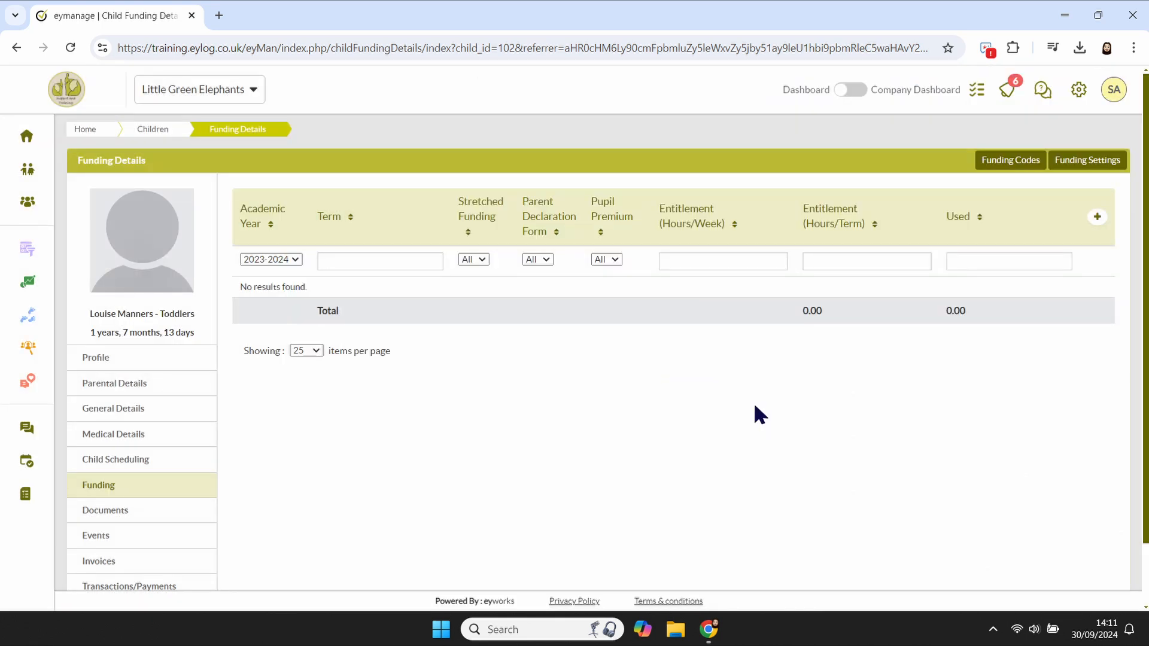
Step: Start a new funding entry for the child in year 2024, Autumn Term 2024, with the parent declaration form marked
{"action": "left_click", "coordinate": [1098, 217]}
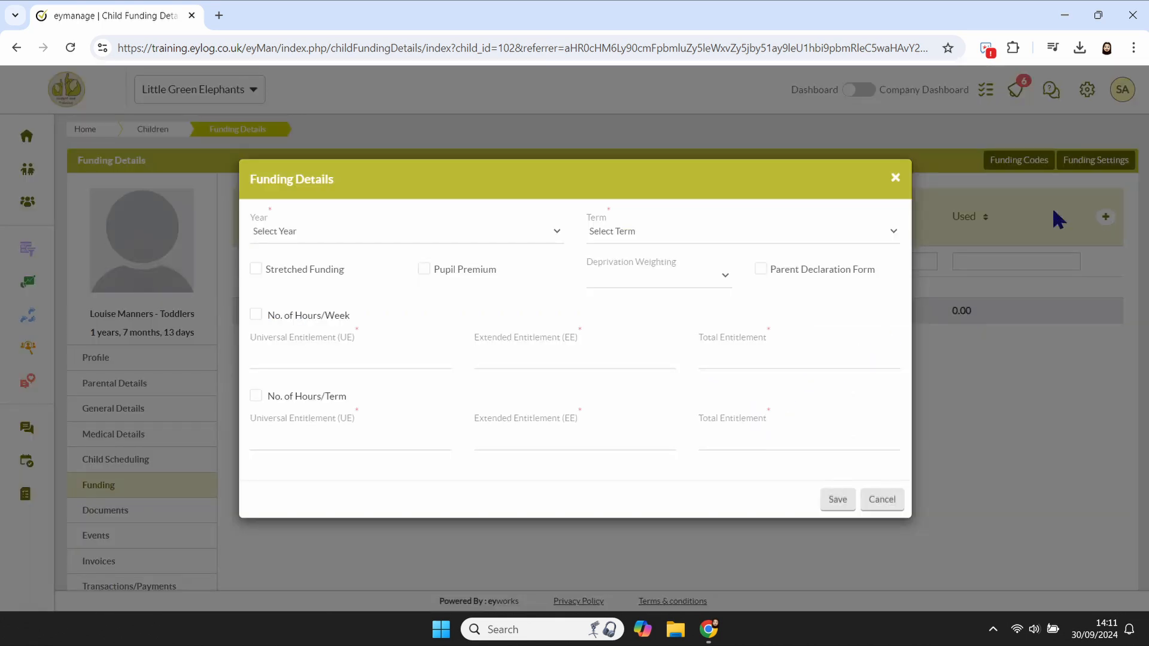
{"action": "left_click", "coordinate": [528, 231]}
{"action": "left_click", "coordinate": [530, 265]}
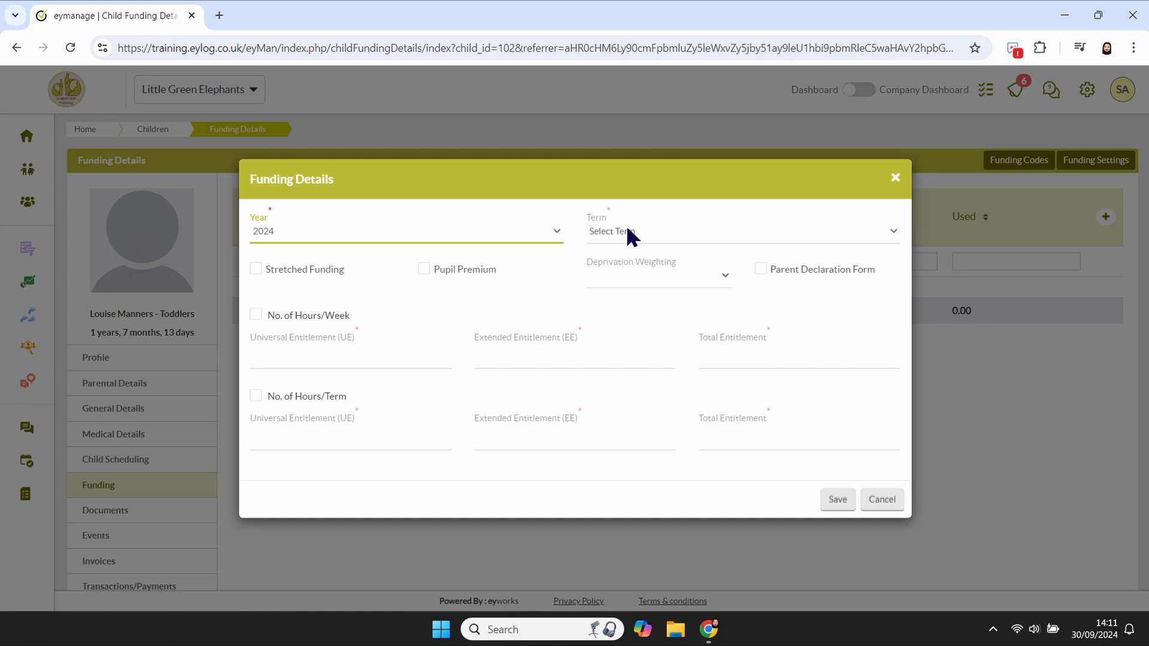
{"action": "left_click", "coordinate": [646, 231]}
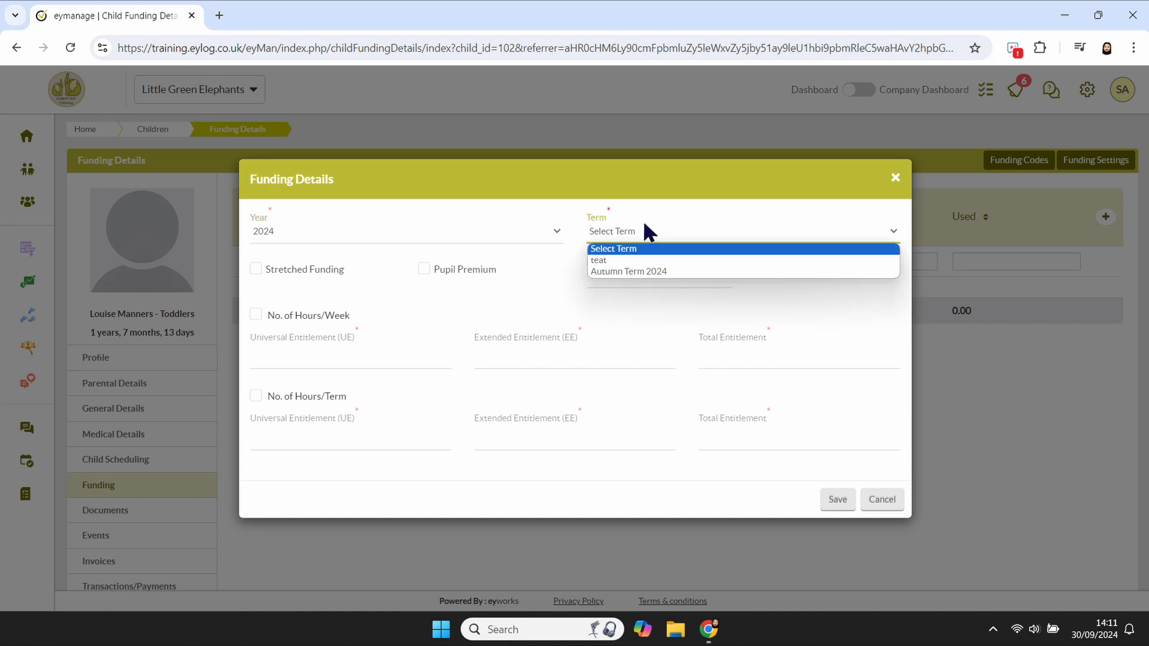
{"action": "left_click", "coordinate": [651, 273]}
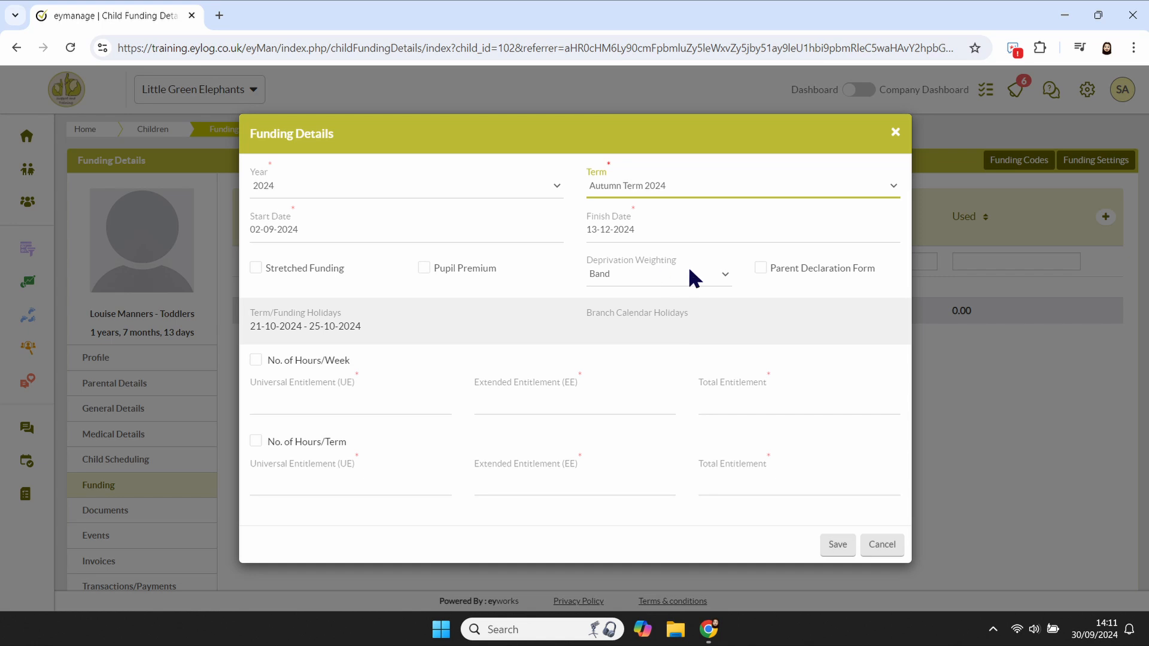
{"action": "left_click", "coordinate": [760, 268]}
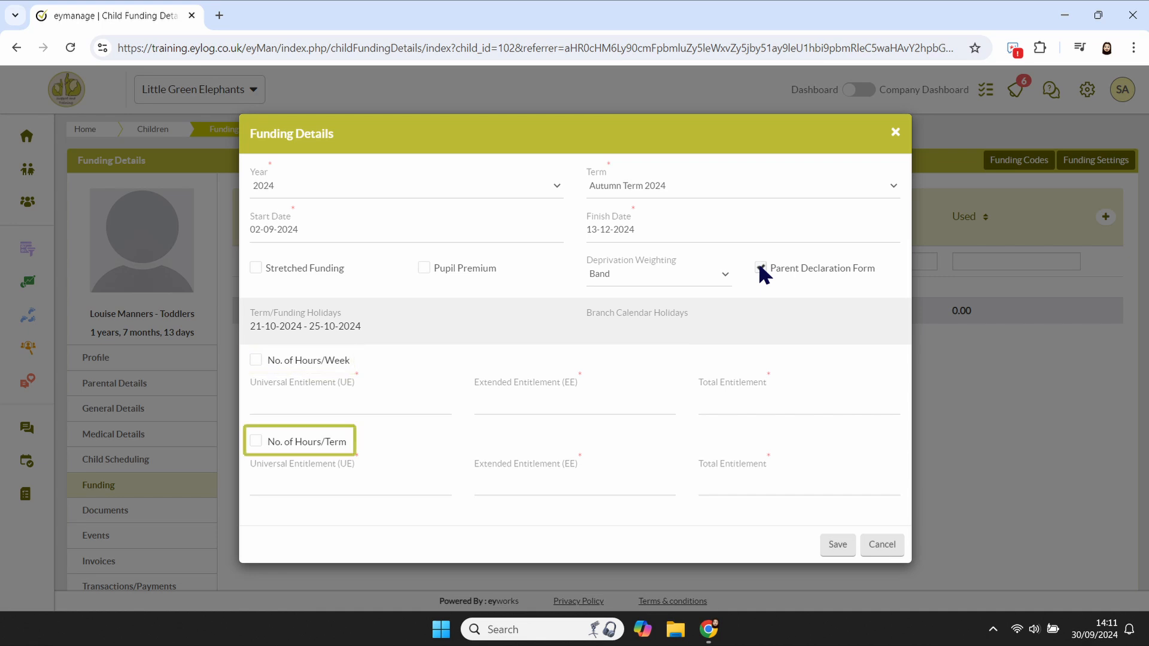
Step: Enter the funding as hours per week with 15 universal and 0 extended entitlement hours, and save the entry
{"action": "left_click", "coordinate": [256, 360]}
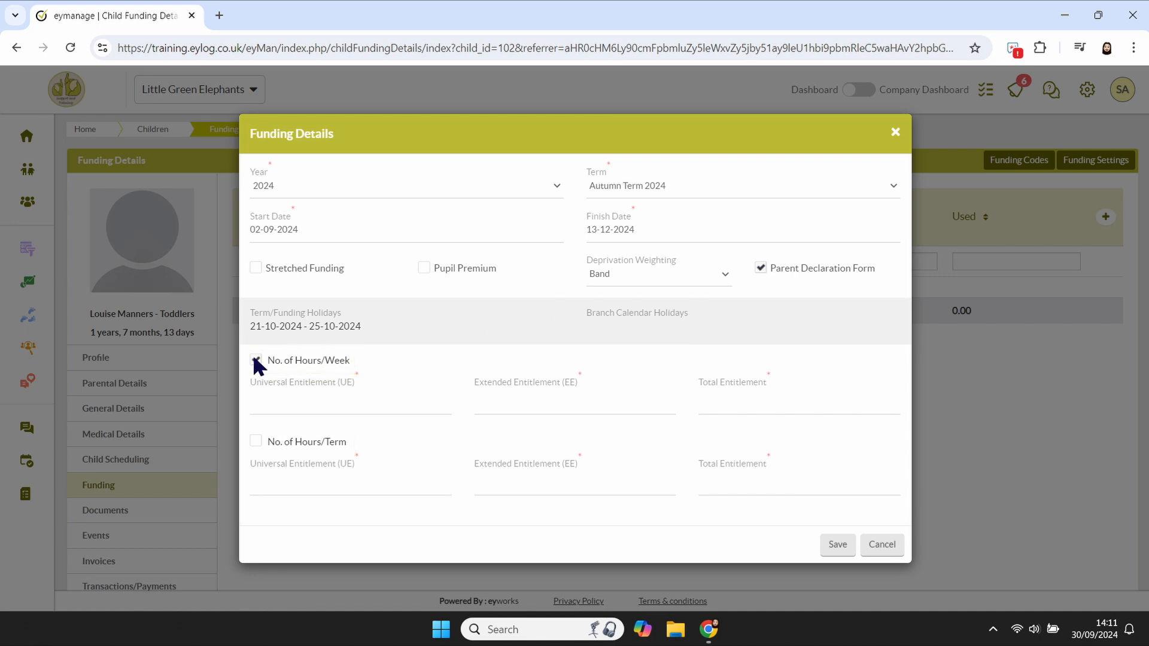
{"action": "left_click", "coordinate": [262, 406]}
{"action": "type", "text": "15"}
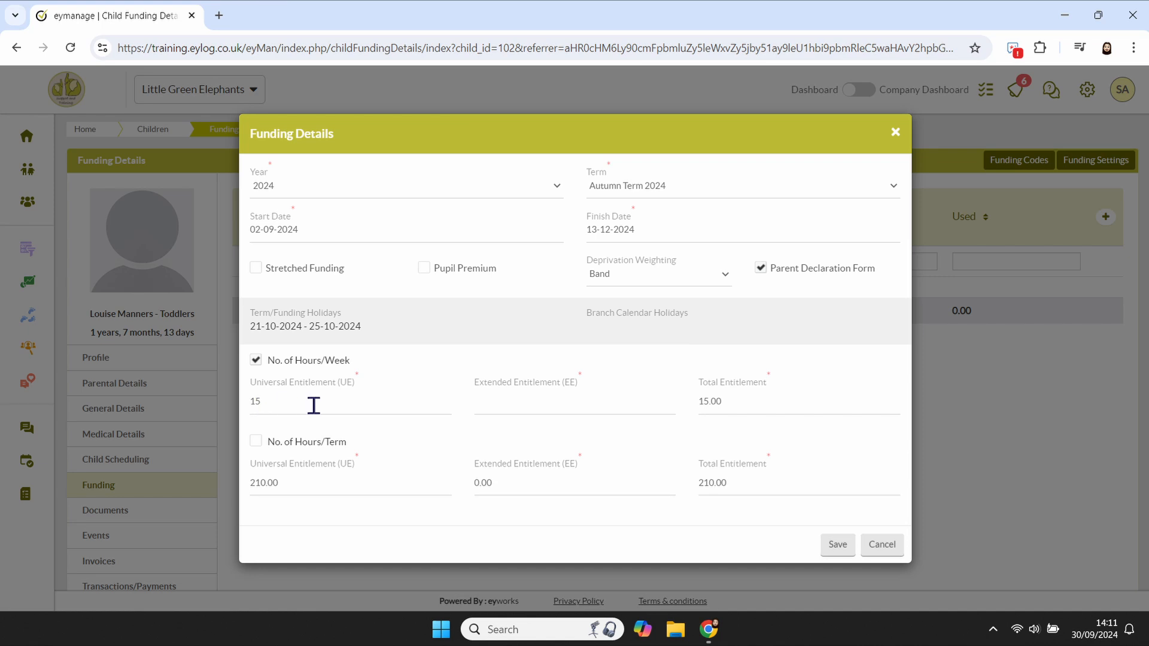
{"action": "left_click", "coordinate": [495, 405]}
{"action": "type", "text": "0"}
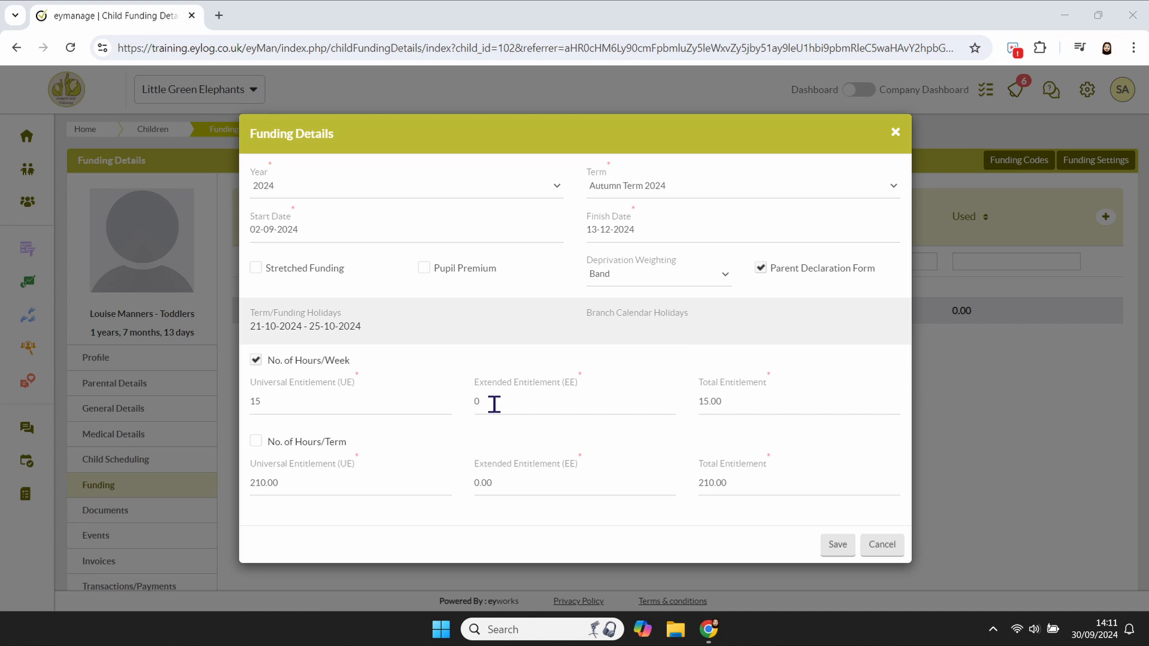
{"action": "left_click", "coordinate": [838, 545]}
Step: Show the child's 2024-2025 funding and update the weekly funding breakdown for Autumn Term 2024
{"action": "left_click", "coordinate": [286, 261]}
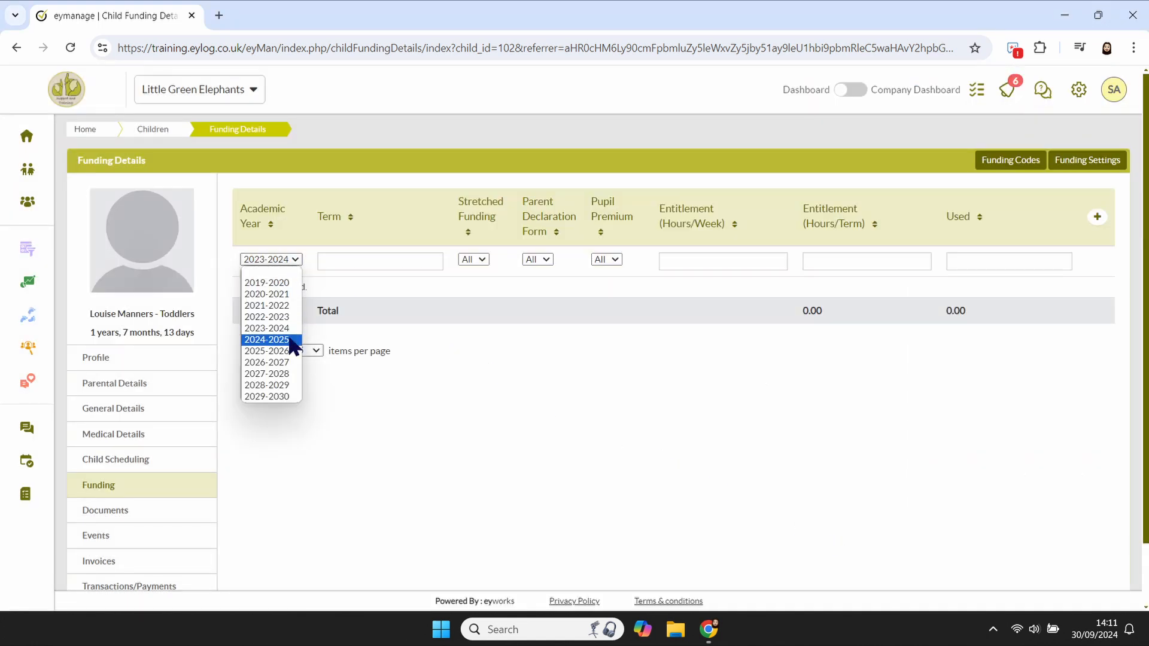
{"action": "left_click", "coordinate": [292, 340]}
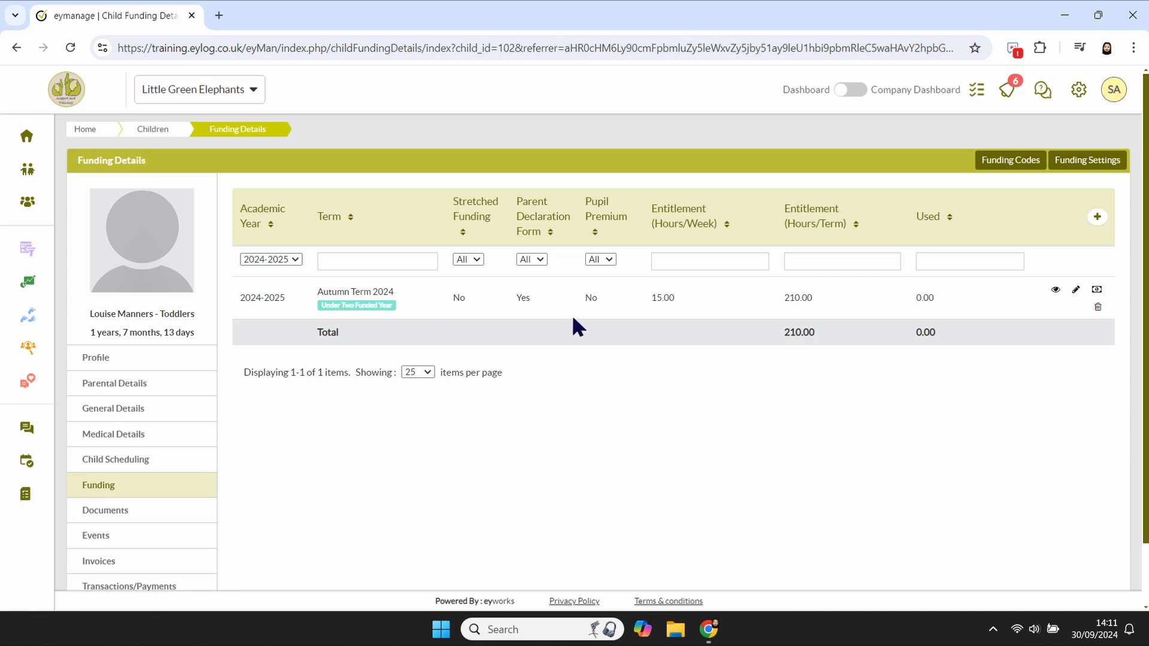
{"action": "left_click", "coordinate": [1096, 290]}
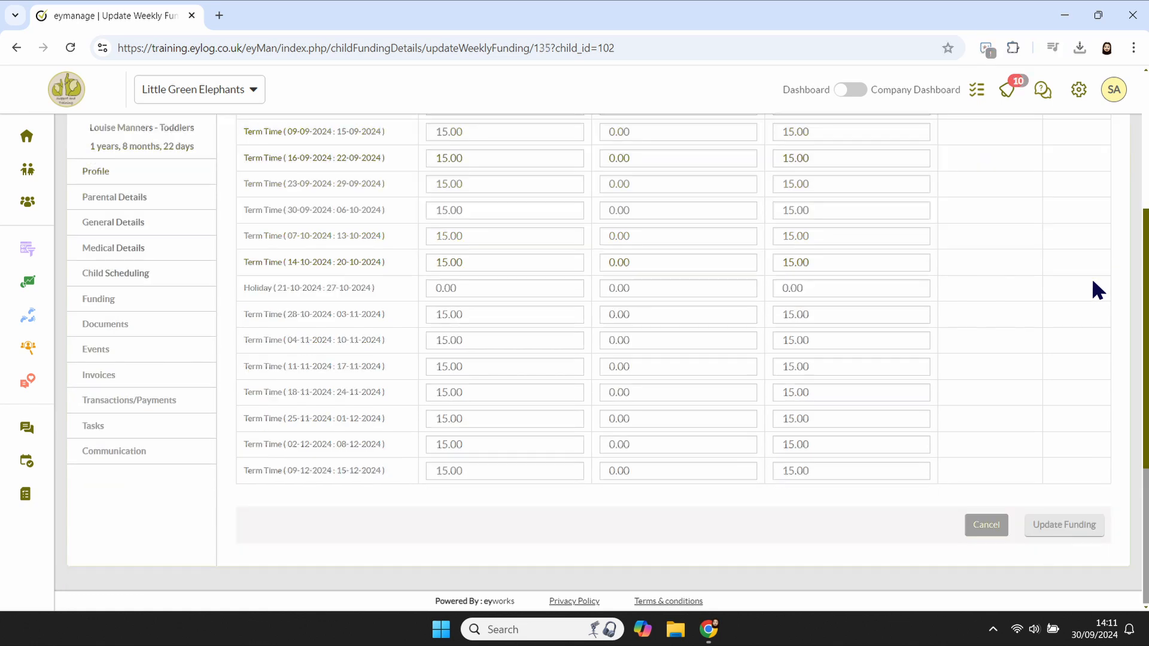
{"action": "left_click", "coordinate": [1063, 526]}
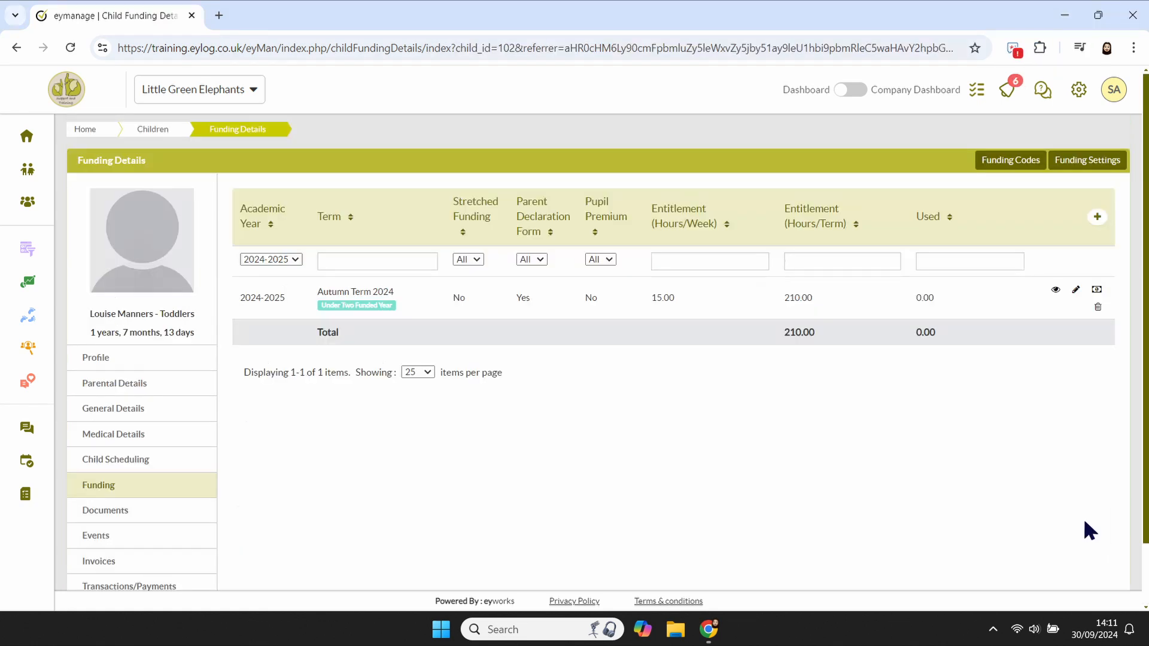